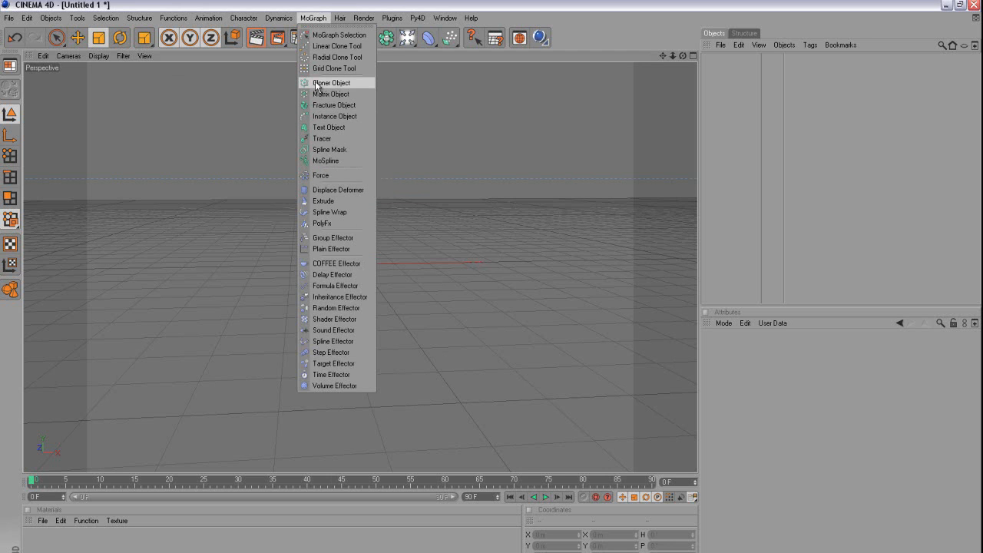
Add a MoGraph Cloner object and a cube primitive to the empty scene
left_click(336, 83)
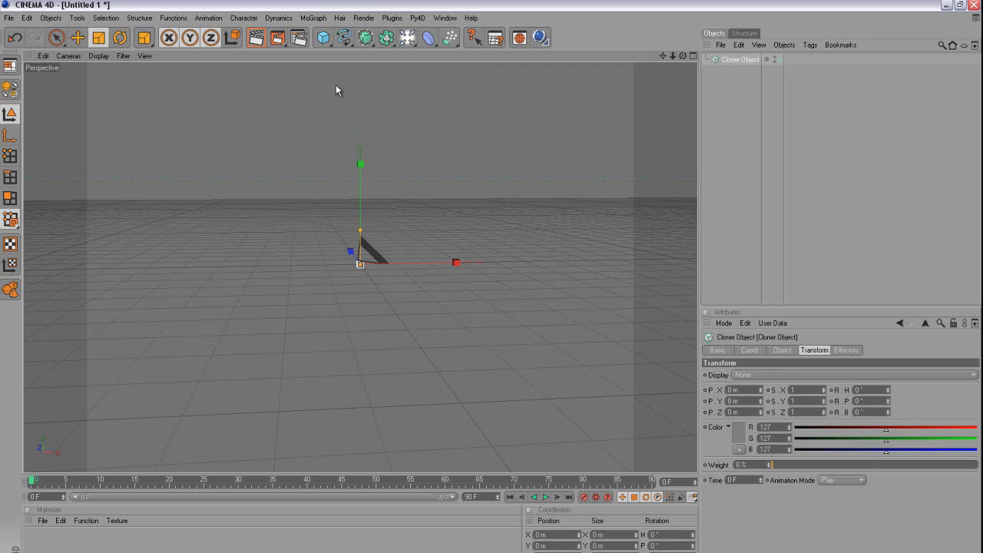
left_click(723, 47)
left_click(853, 128)
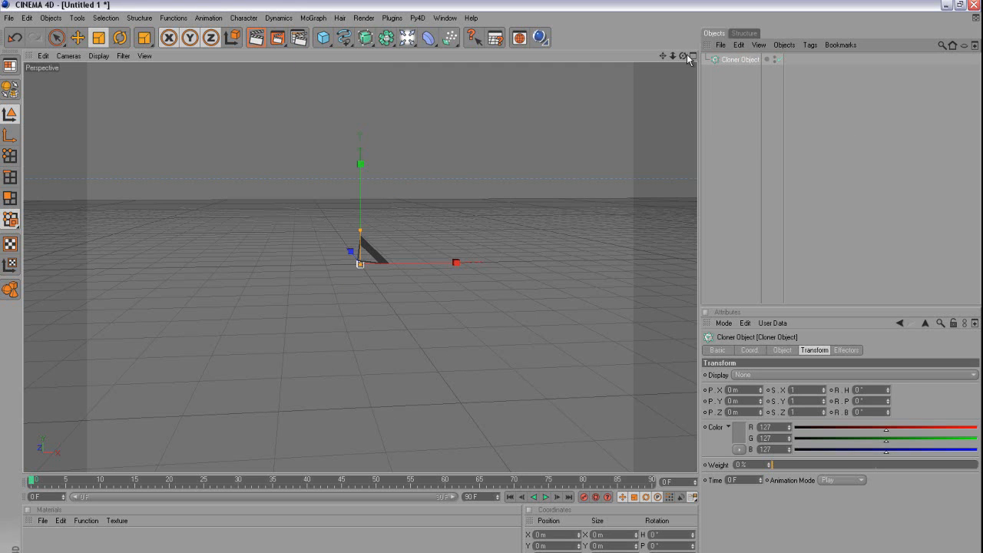
left_click(320, 39)
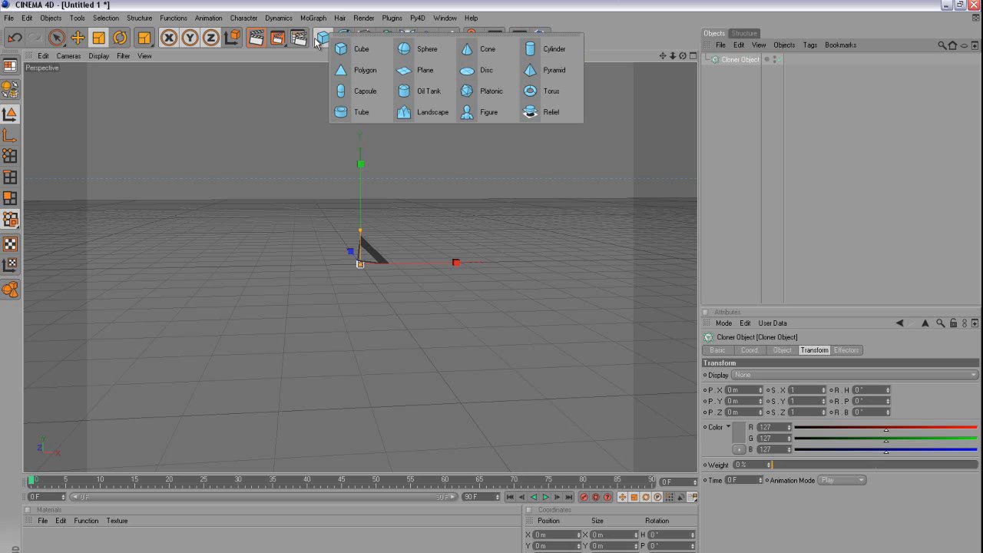
left_click(353, 47)
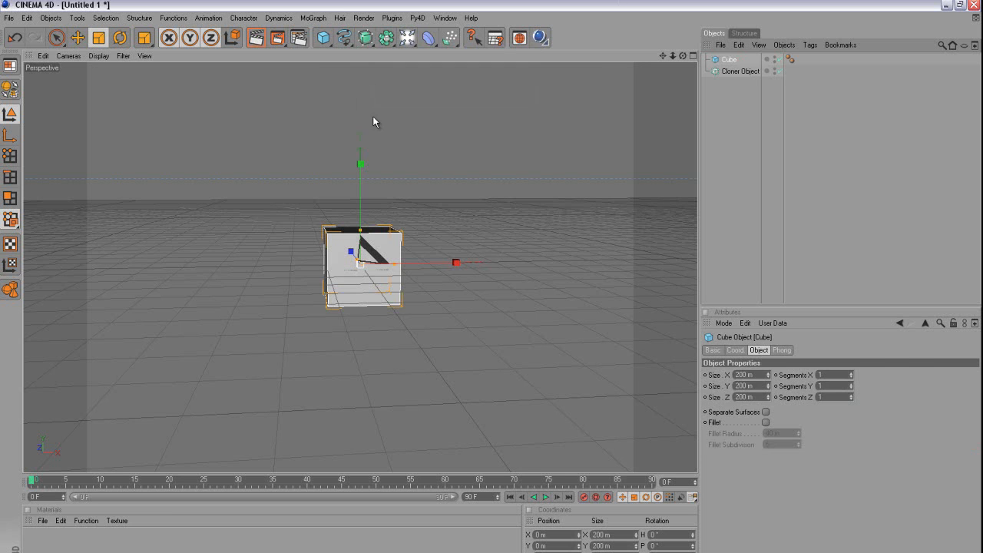
Scale the cube down to about 37.5 m and make it a child of the Cloner
key("t")
mouse_move(361, 269)
left_mouse_down()
mouse_move(489, 302)
mouse_move(485, 314)
mouse_move(357, 257)
left_mouse_up()
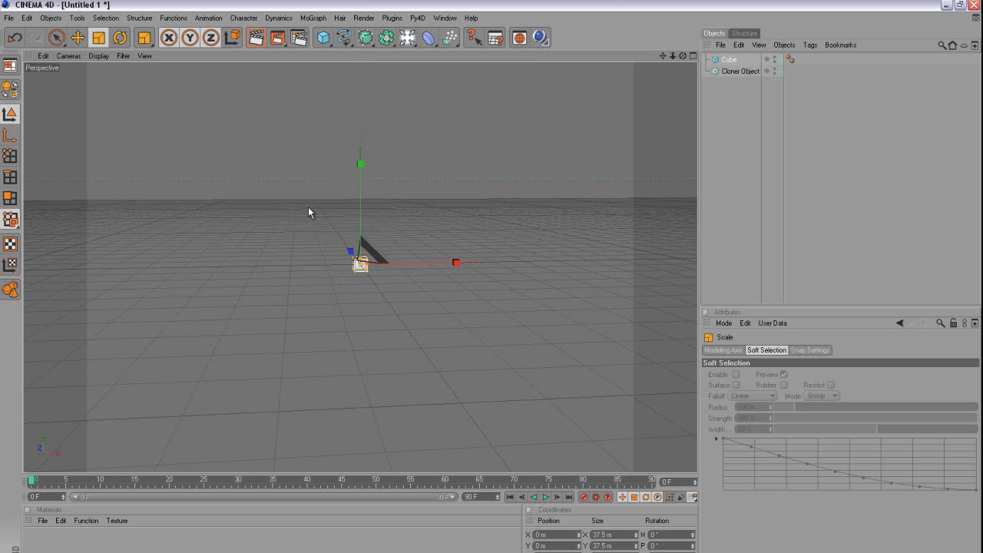
left_click_drag(727, 60, 729, 71)
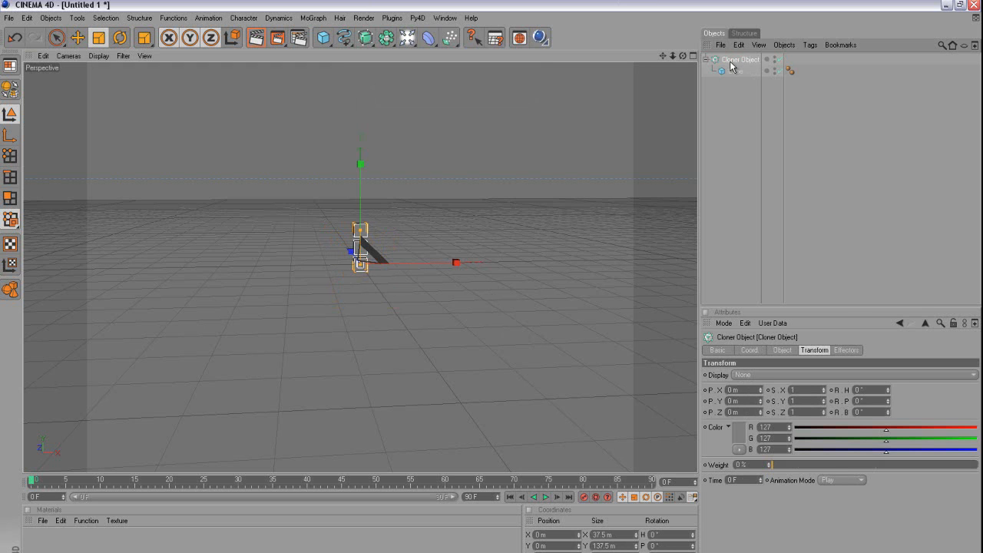
scroll(483, 180, "up", 3)
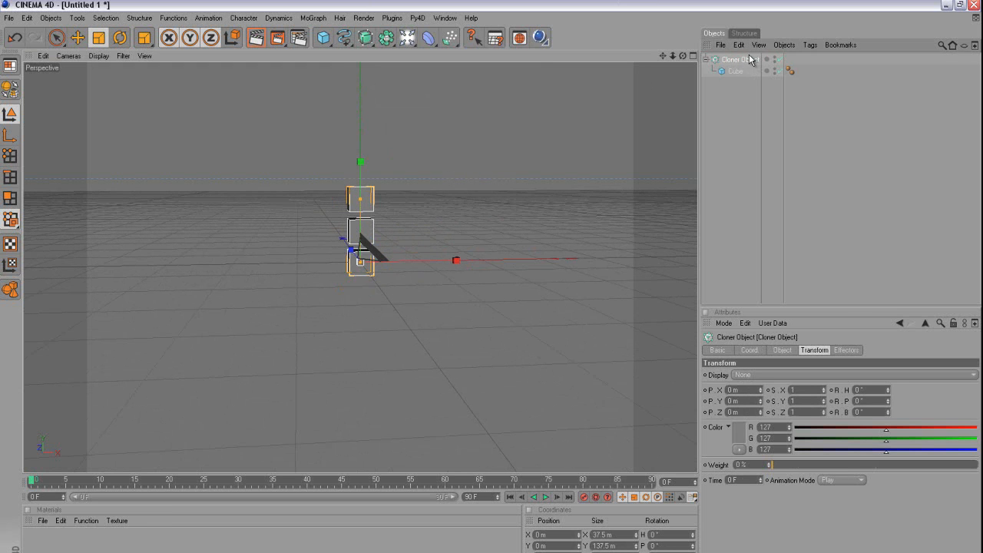
Spread the Cloner's linear clones about 101 m apart vertically and set their per-step heading rotation to 3°
left_click(780, 350)
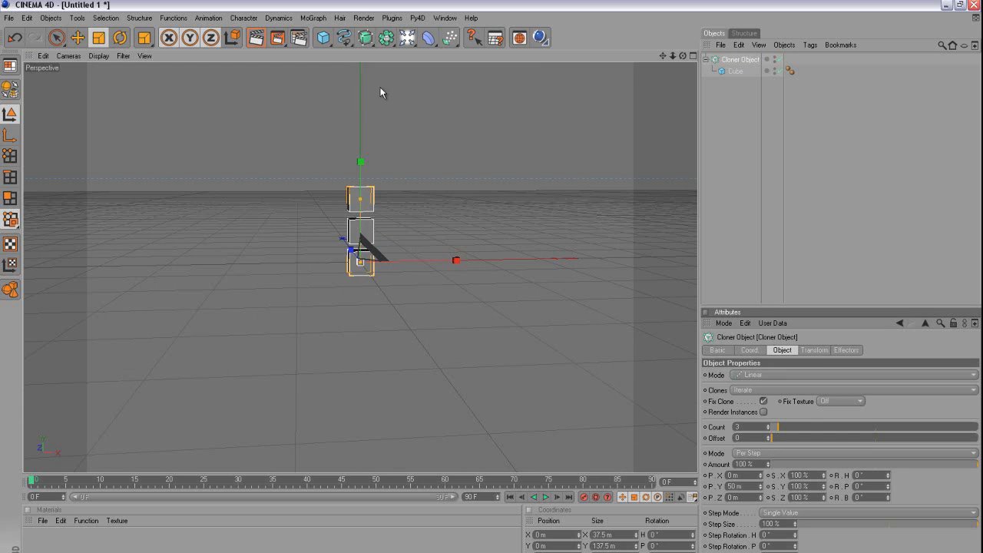
mouse_move(361, 200)
left_mouse_down()
mouse_move(492, 290)
mouse_move(489, 315)
mouse_move(493, 268)
mouse_move(494, 301)
mouse_move(506, 297)
mouse_move(473, 295)
mouse_move(515, 298)
mouse_move(466, 300)
mouse_move(489, 301)
left_mouse_up()
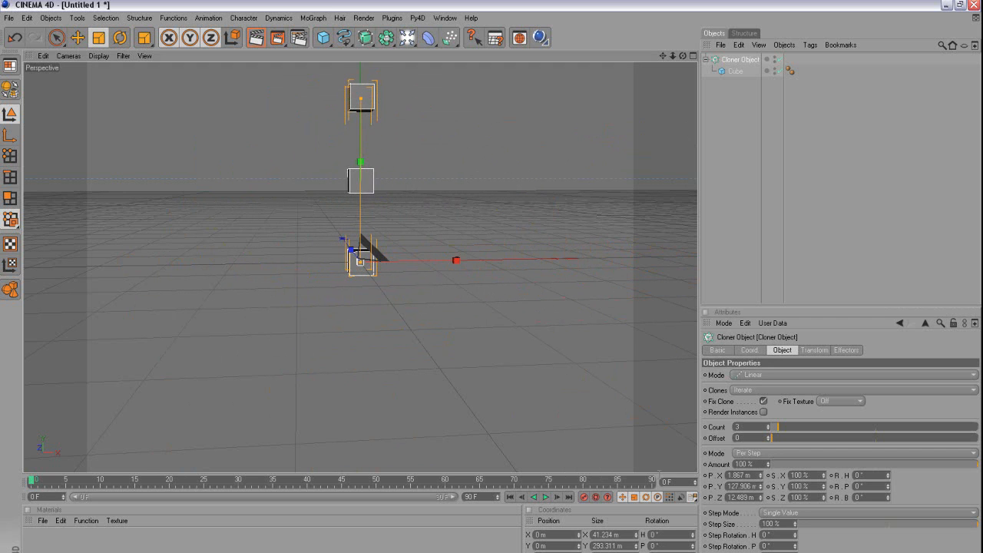
left_click_drag(760, 475, 764, 490)
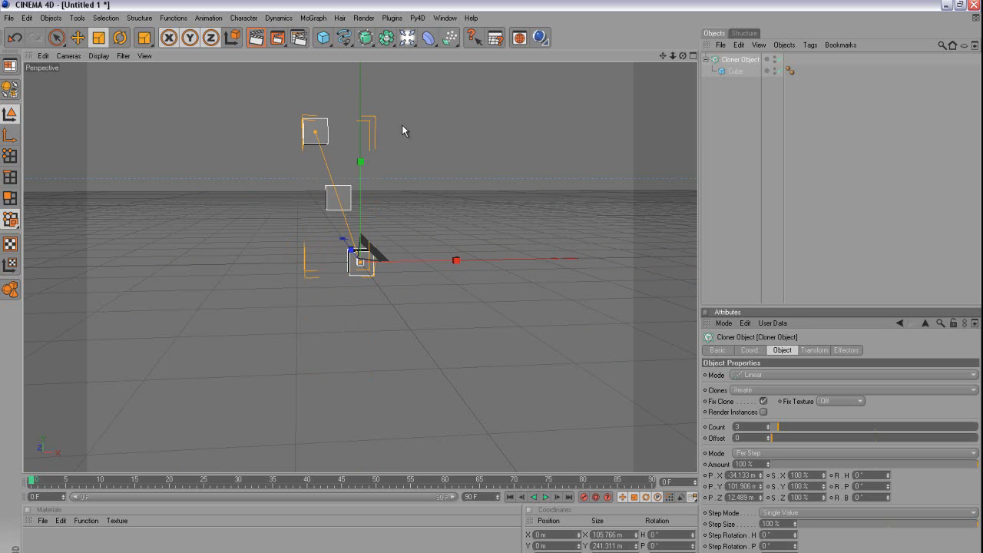
left_click_drag(314, 131, 359, 133)
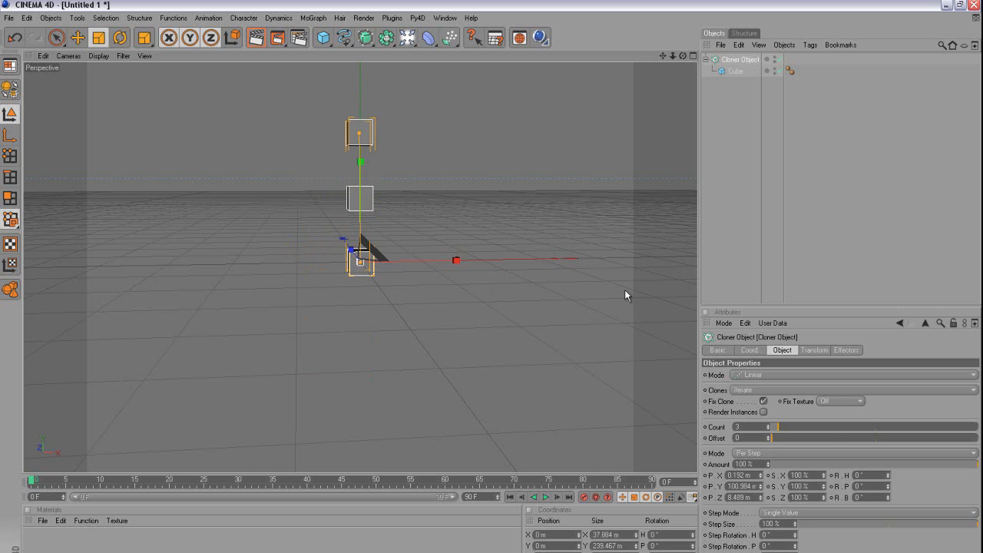
mouse_move(887, 480)
left_mouse_down()
mouse_move(888, 467)
mouse_move(887, 477)
left_mouse_up()
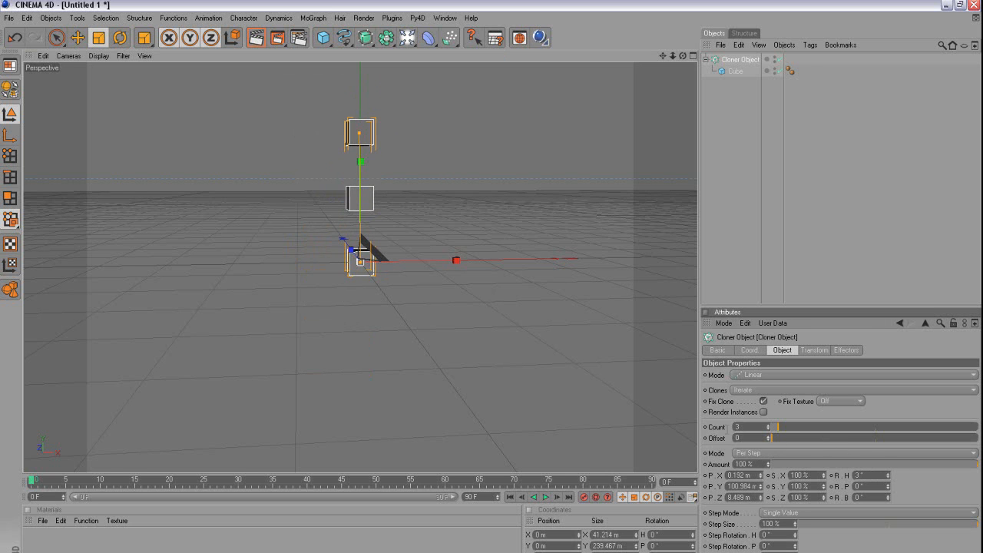
Set the Cloner's count to 6 and try an offset of 4 before resetting the offset to 0
left_click(767, 425)
left_click(768, 425)
left_click(768, 425)
right_click_drag(415, 227, 577, 332, "alt")
left_click_drag(769, 437, 770, 434)
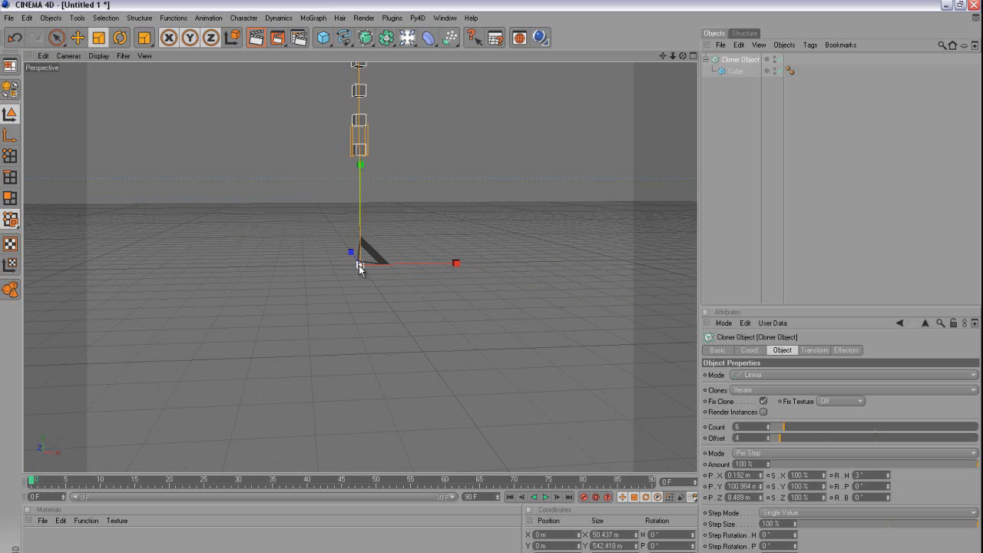
right_click(769, 438)
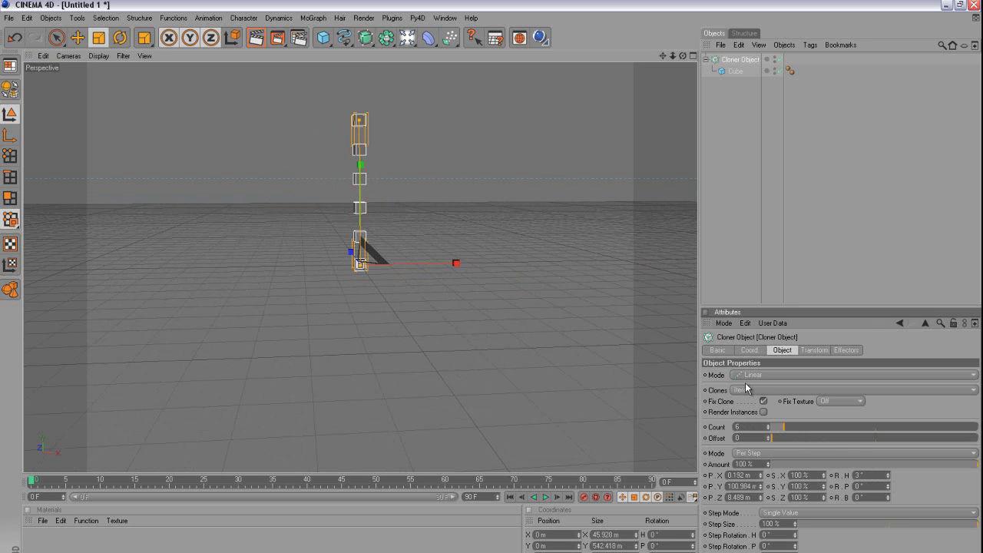
Try the Iterate and Random clone distributions on the Cloner, ending on Blend
left_click(718, 389)
left_click(742, 388)
left_click(742, 415)
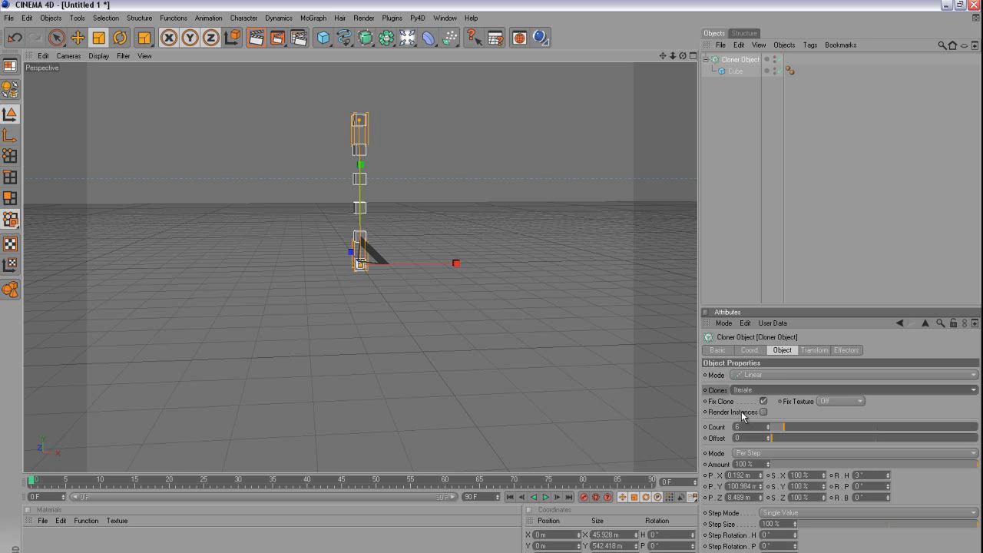
left_click(753, 390)
left_click(745, 423)
left_click(760, 389)
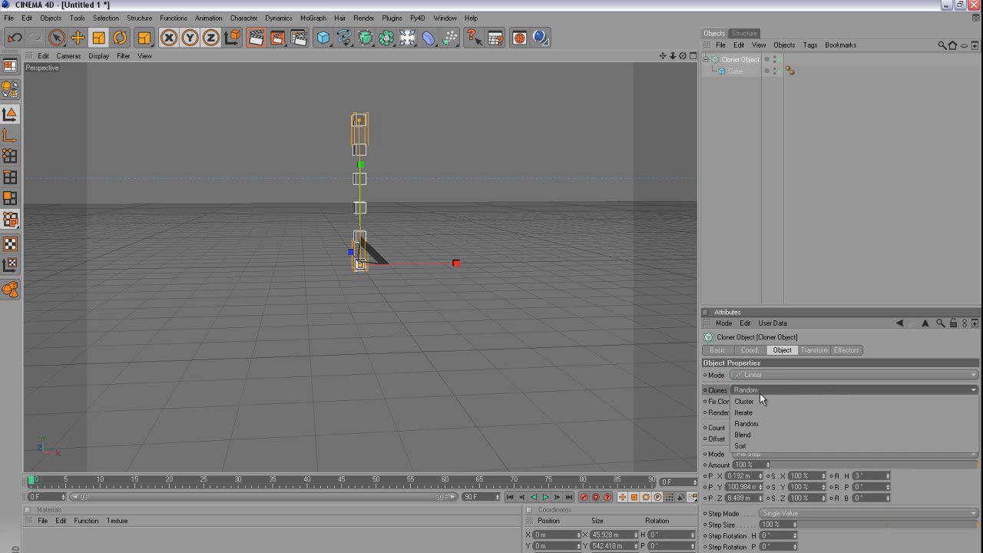
left_click(752, 444)
Add a sphere scaled down to about 49 m and place it above the cube inside the Cloner
left_click(735, 71)
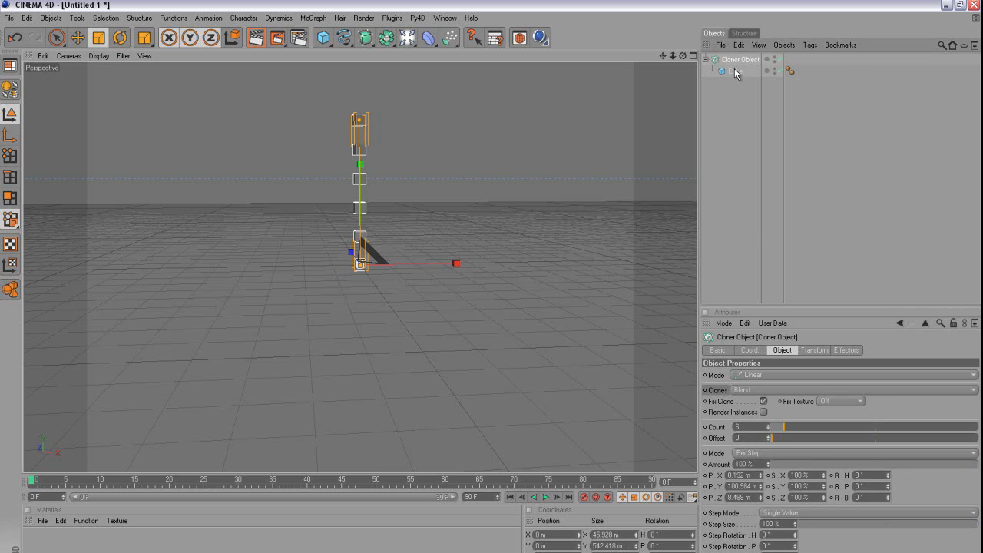
left_click_drag(325, 42, 404, 49)
key("t")
left_click_drag(362, 265, 489, 294)
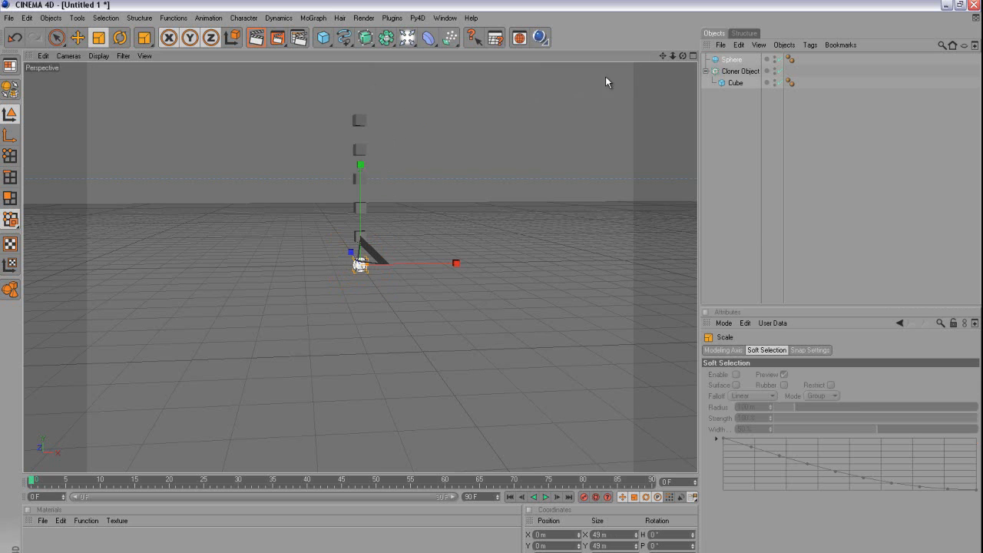
left_click_drag(729, 61, 732, 74)
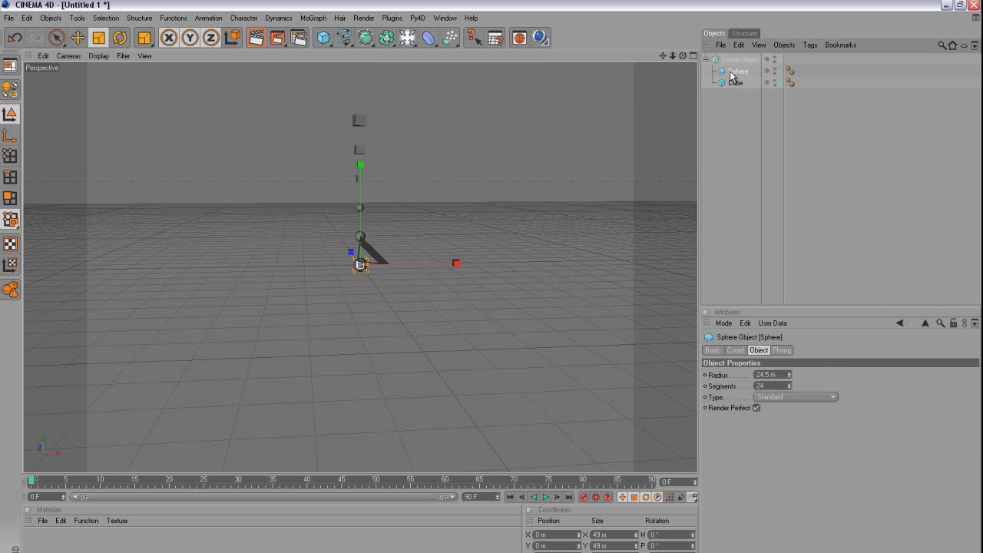
Switch the Cloner's clone distribution to Iterate for the sphere and cube
left_click(734, 60)
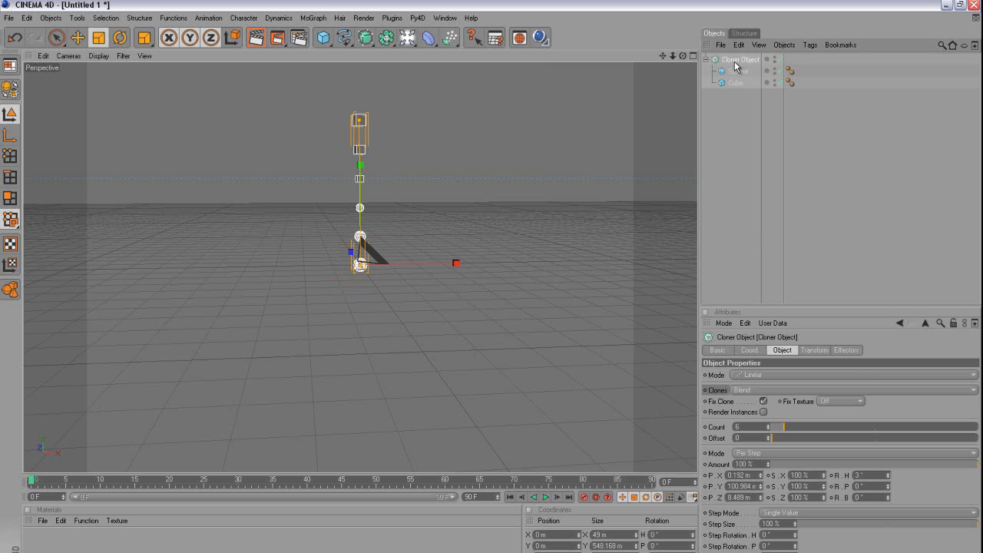
left_click(789, 390)
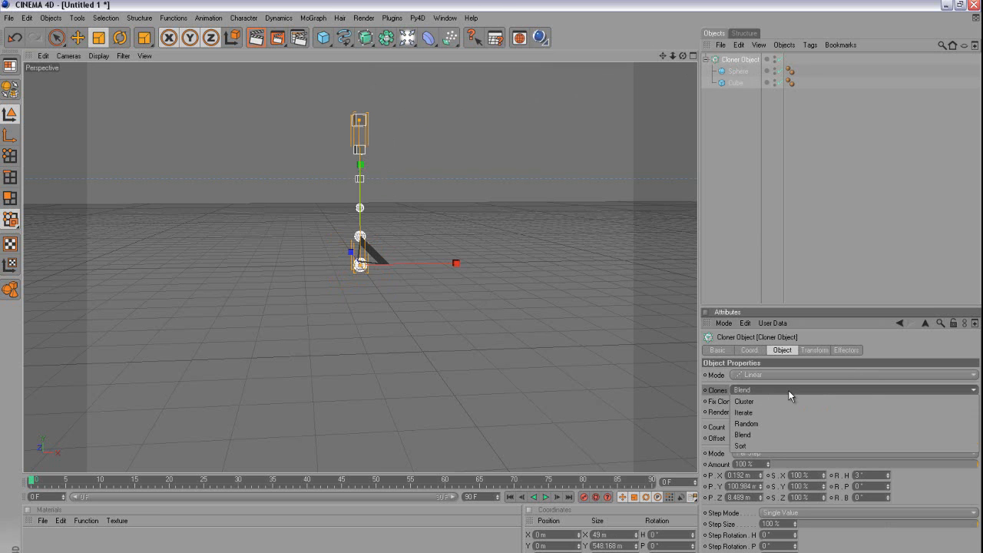
left_click(783, 412)
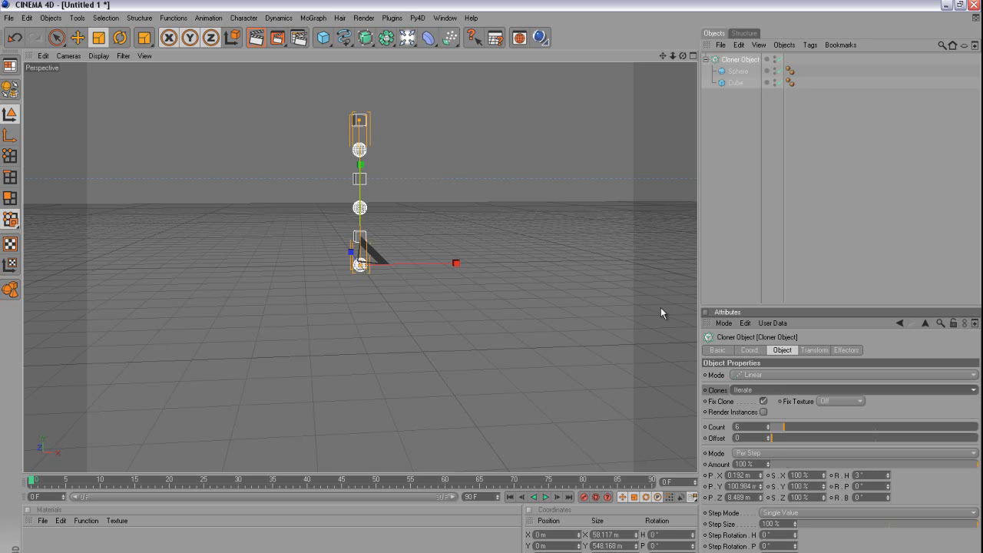
Add a cone scaled down to about 49 m and place it above the sphere inside the Cloner
left_click_drag(327, 38, 502, 56)
key("t")
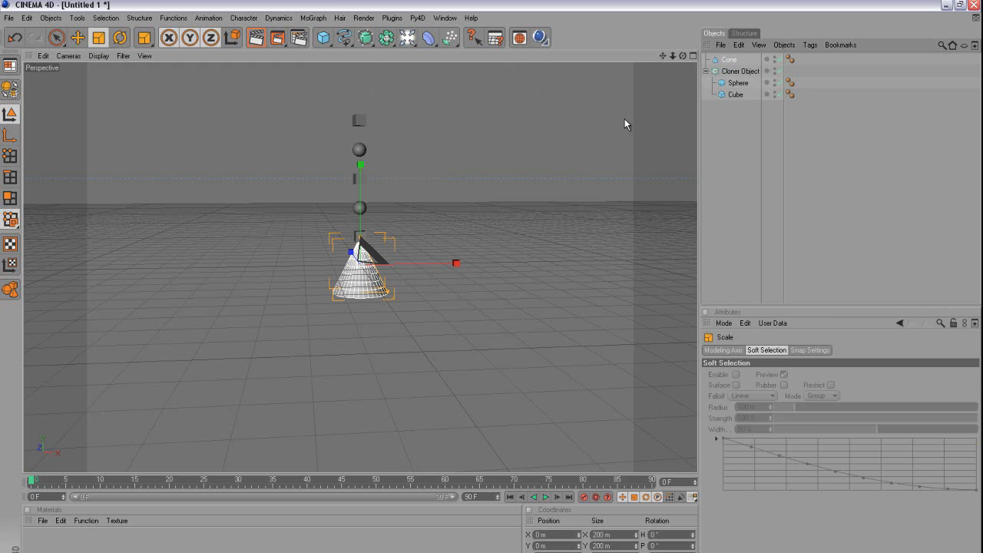
left_click_drag(365, 268, 491, 294)
left_click_drag(730, 60, 733, 74)
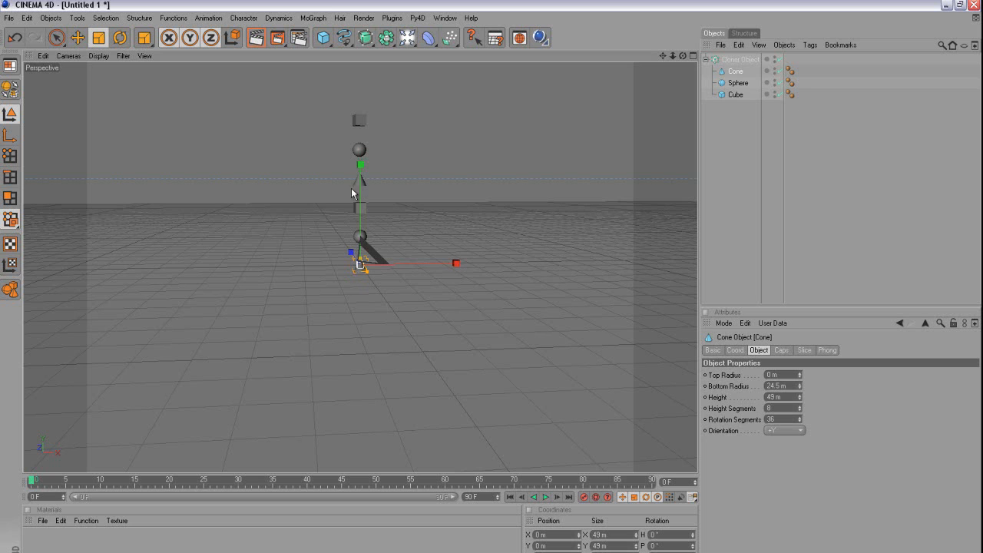
Set the Cloner's clone distribution to Random and vary the seed, ending on 123471
left_click(734, 60)
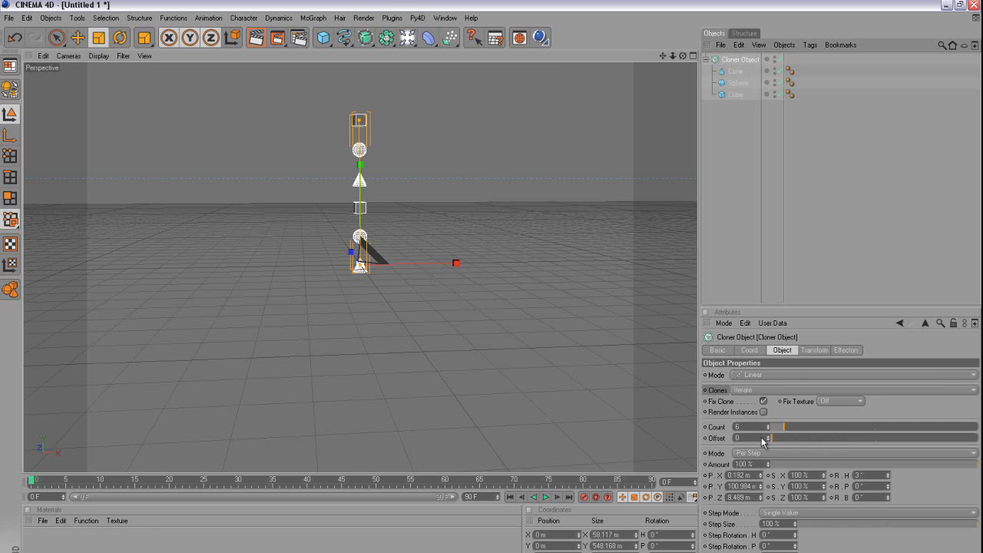
left_click(760, 390)
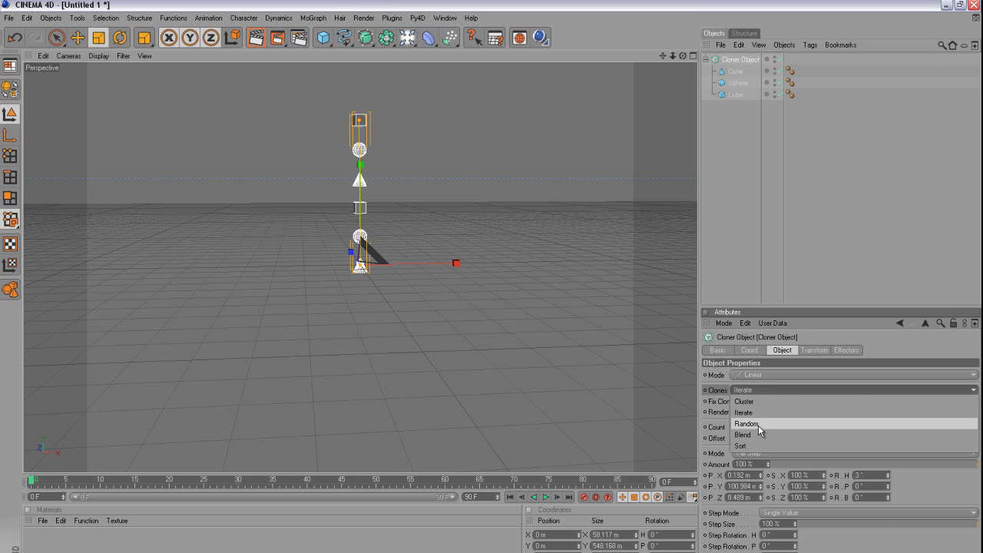
left_click(758, 426)
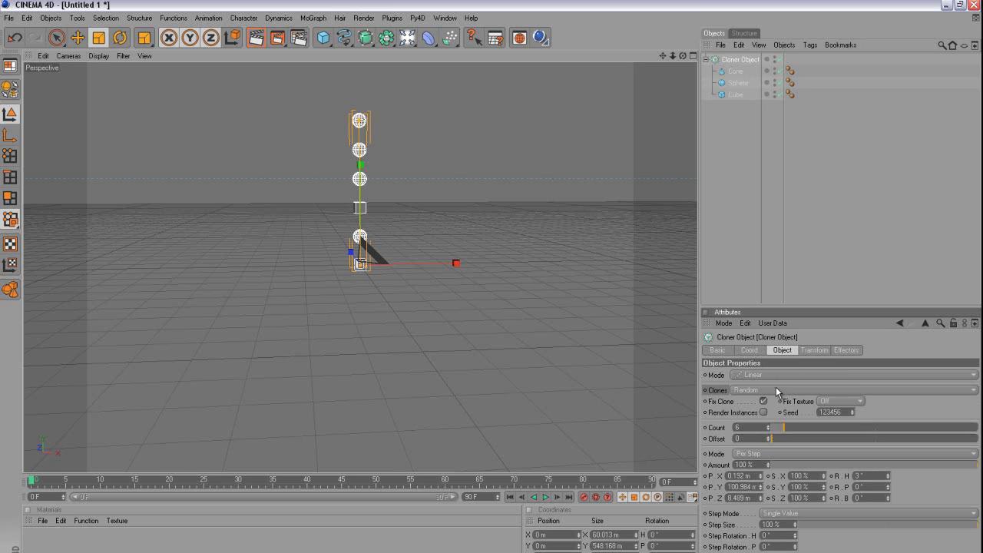
left_click(851, 409)
left_click(852, 409)
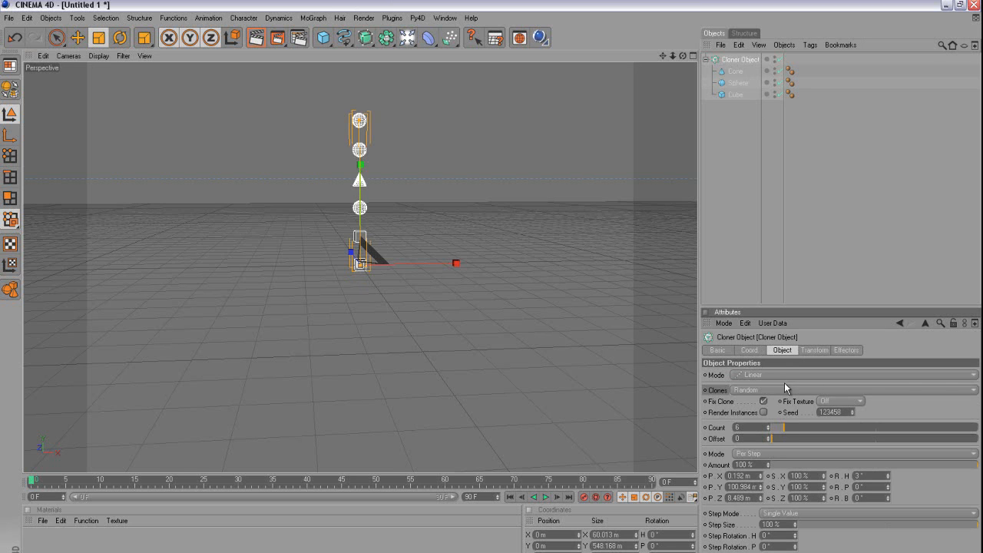
left_click(852, 409)
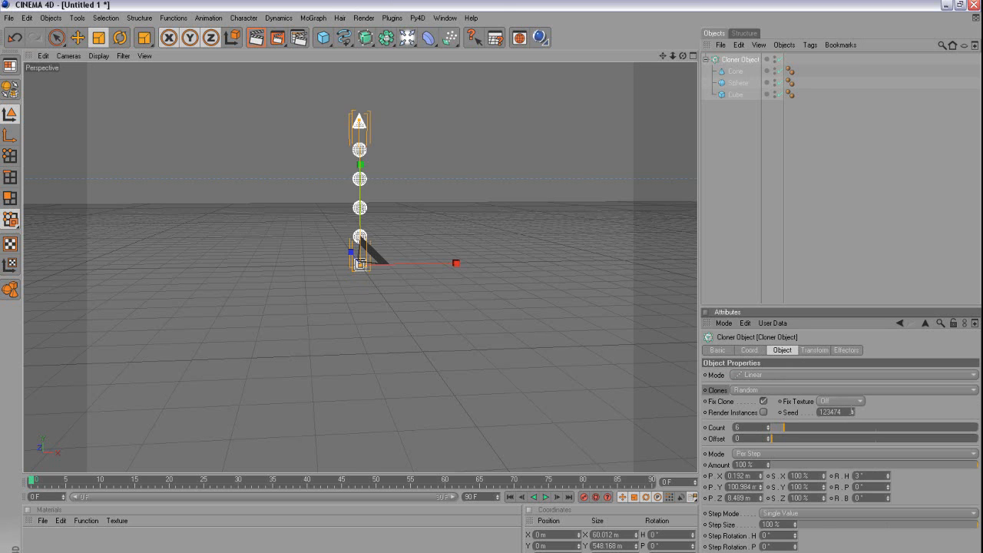
left_click(852, 414)
left_click(852, 414)
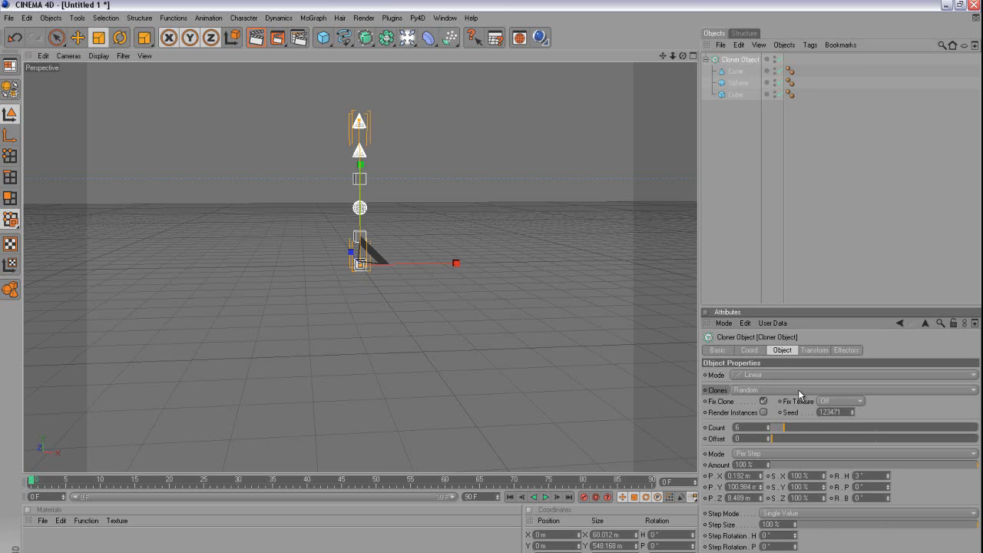
Switch the Cloner's clone distribution to Sort and check the cone child's properties
left_click(802, 391)
left_click(758, 446)
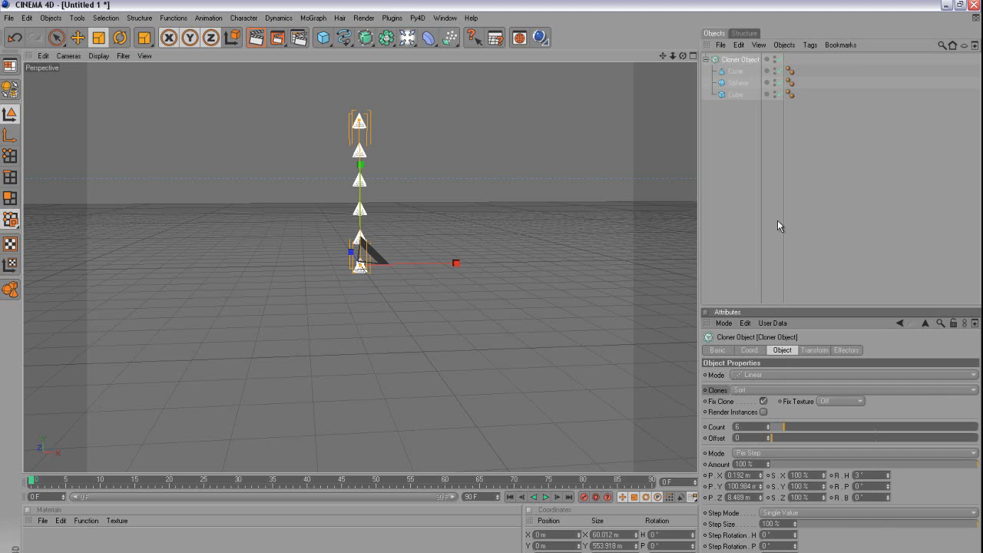
left_click(733, 72)
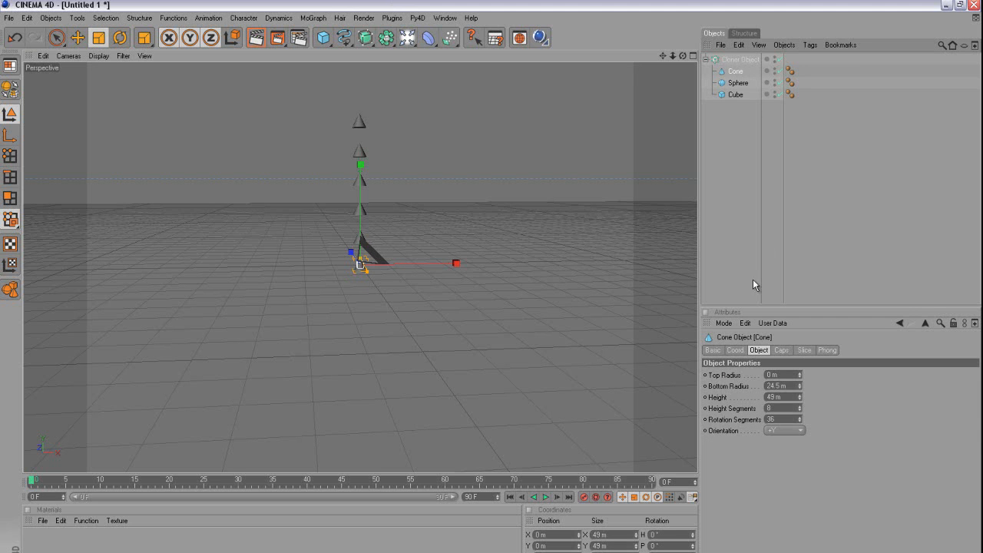
left_click(740, 61)
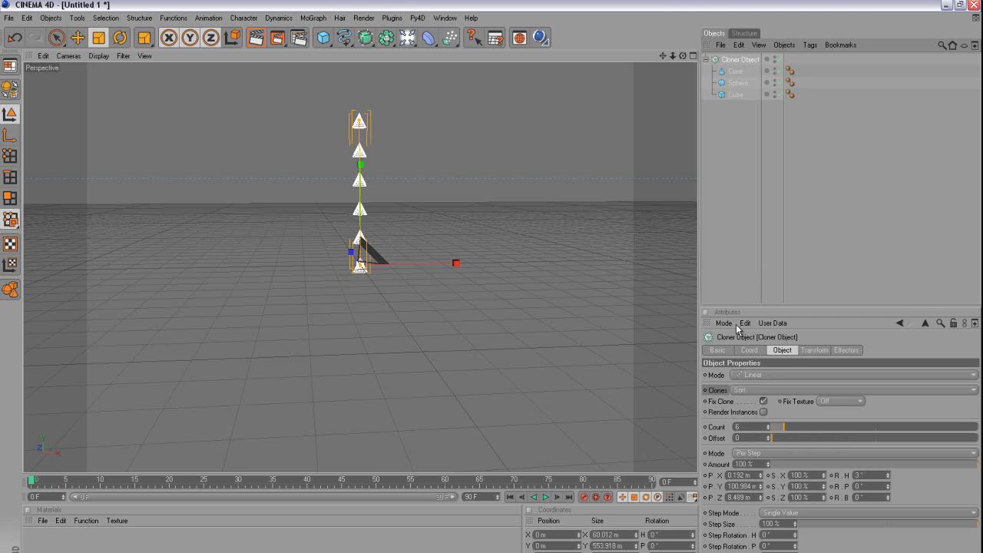
Set the clone distribution to Blend and the step rotation to about 68.7° heading and 74.9° pitch
left_click(744, 390)
left_click(740, 435)
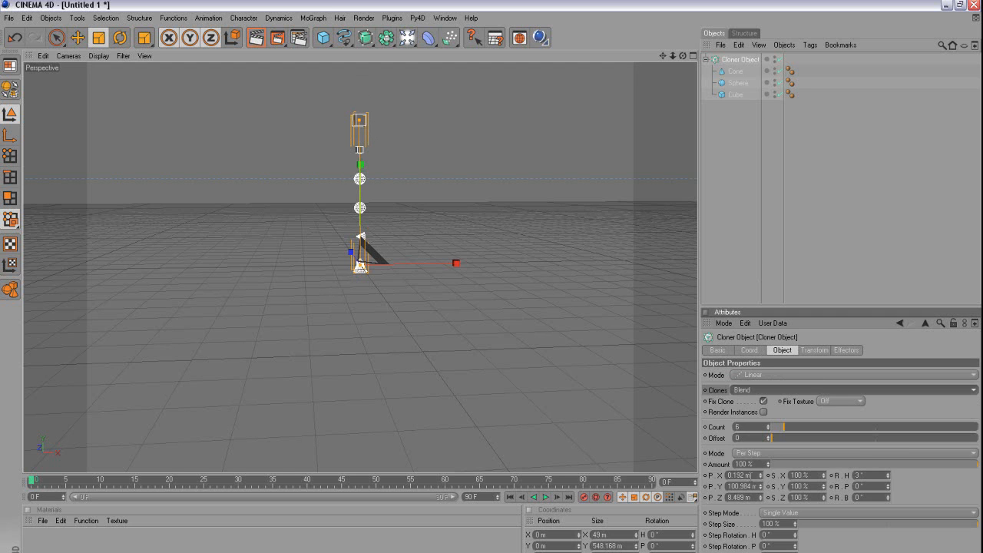
left_click_drag(795, 539, 816, 487)
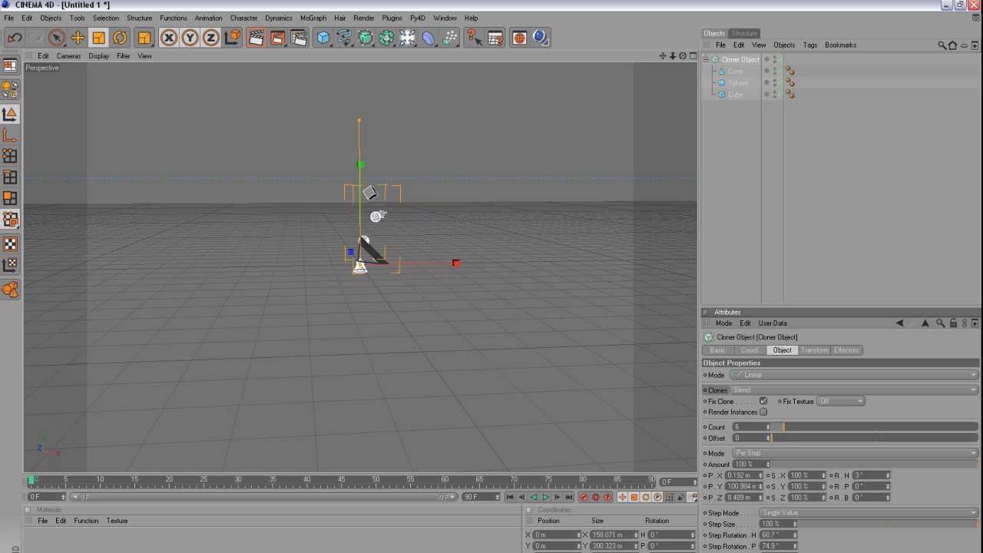
Adjust the linear Cloner's step rotation bank to spread the clones, and deselect the Cloner to view them
left_click_drag(795, 552, 796, 537)
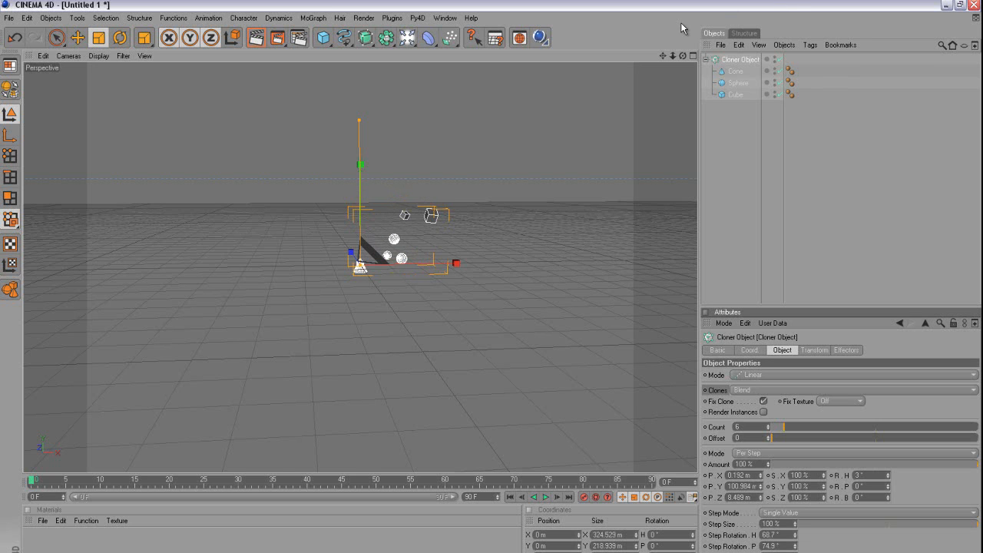
left_click(723, 106)
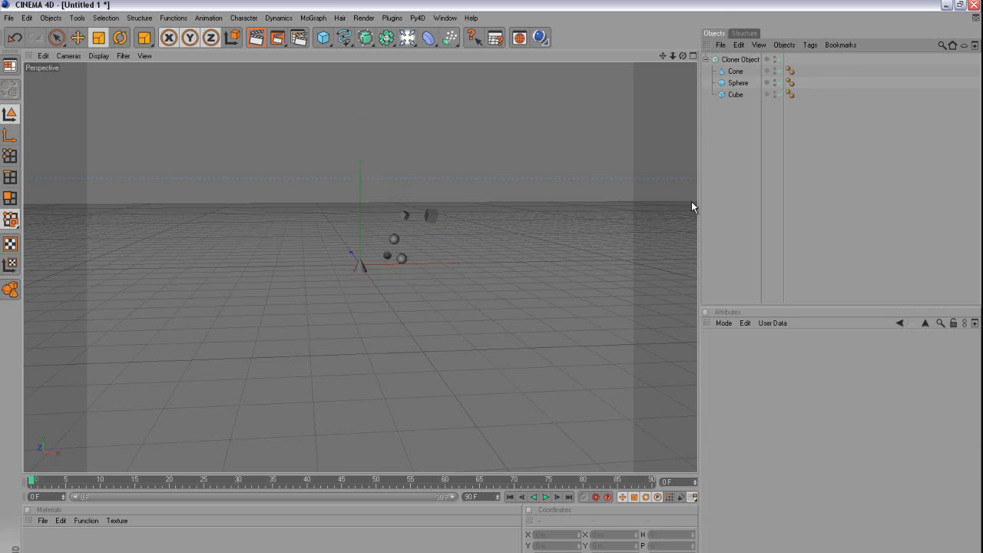
Switch the Cloner to Radial mode and enlarge its radius to 189 m
left_click(736, 59)
left_click(745, 376)
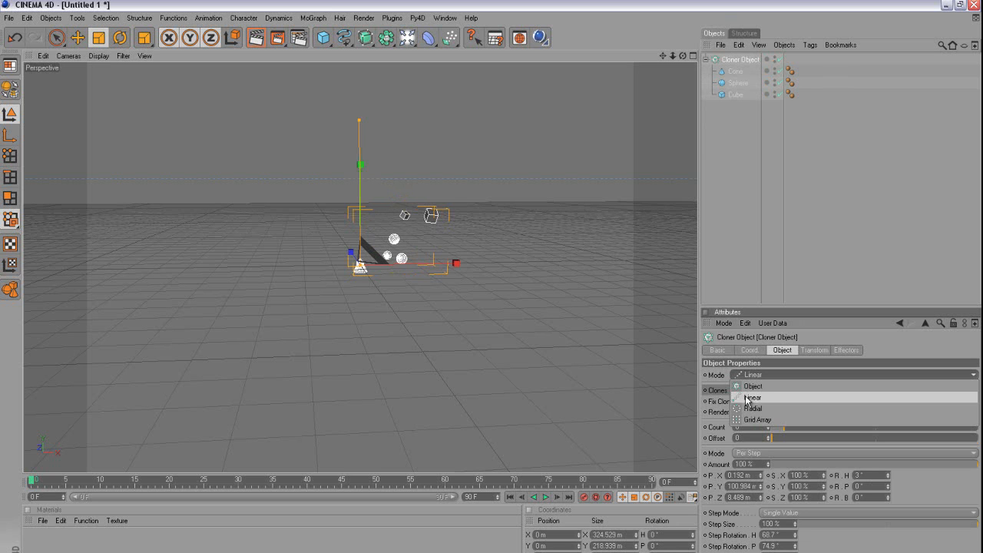
left_click(750, 409)
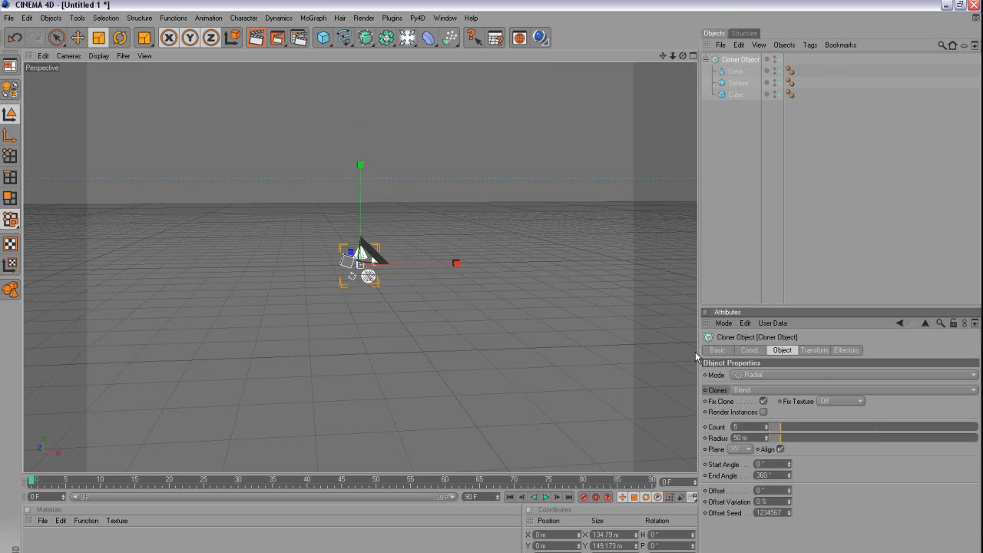
left_click_drag(491, 294, 490, 294)
left_click_drag(388, 267, 491, 294)
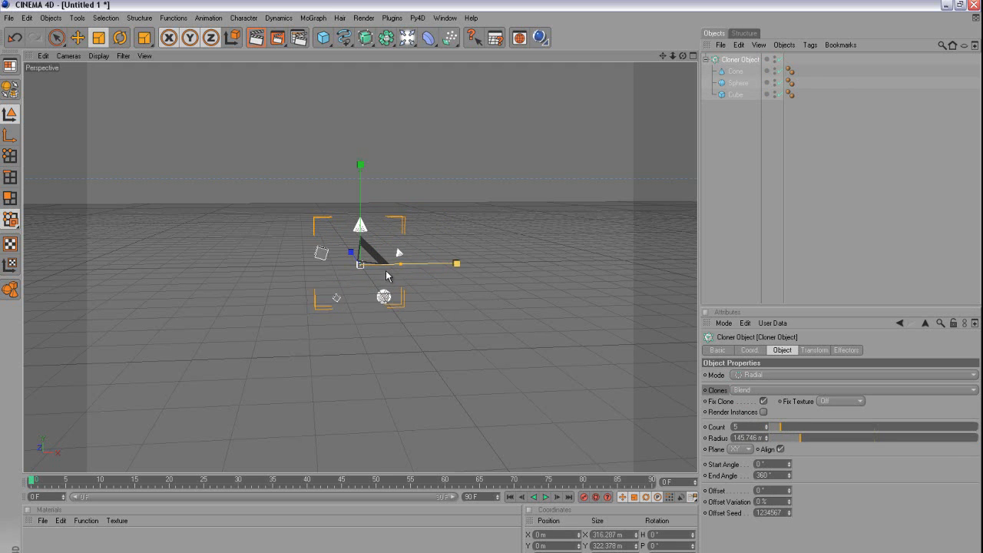
mouse_move(808, 435)
left_mouse_down()
mouse_move(822, 439)
mouse_move(809, 438)
left_mouse_up()
Raise the radial clone count to 11 and set the clone distribution to Iterate
left_click(768, 427)
left_click(767, 425)
left_click(767, 425)
left_click(767, 424)
left_click(767, 425)
left_click(767, 425)
left_click(770, 388)
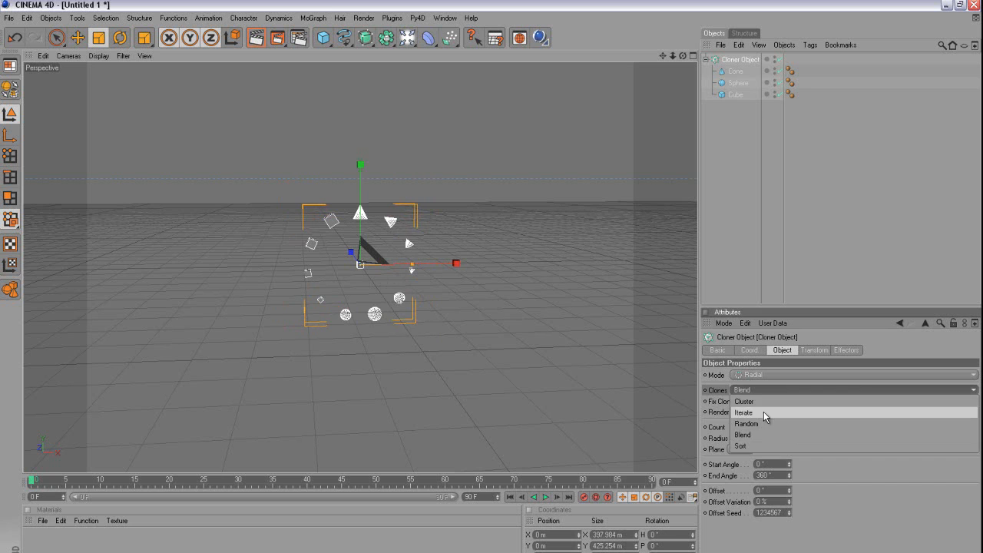
left_click(764, 412)
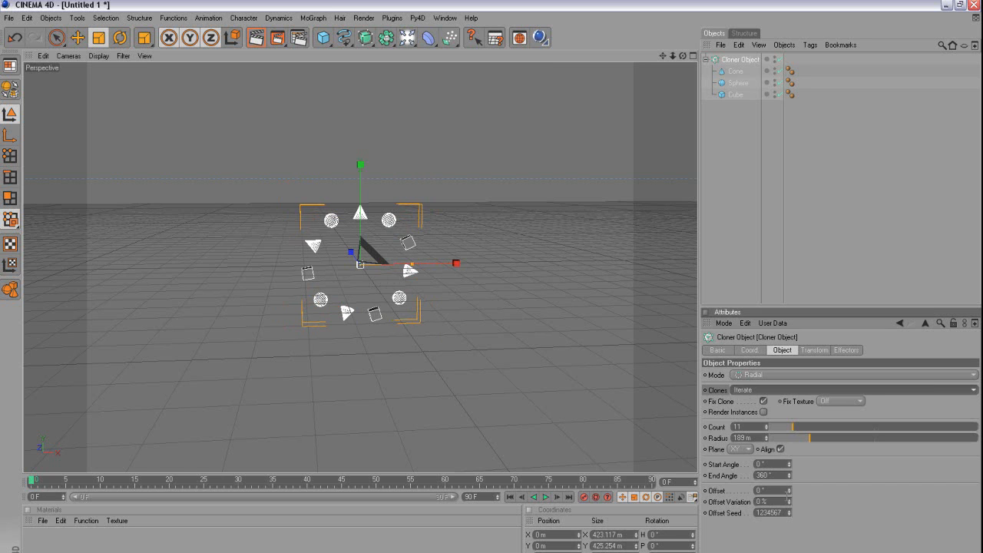
Set the radial start angle to 190°, end angle to 560°, offset to 49° and offset variation to 19%
mouse_move(788, 463)
left_mouse_down()
mouse_move(789, 449)
mouse_move(789, 482)
left_mouse_up()
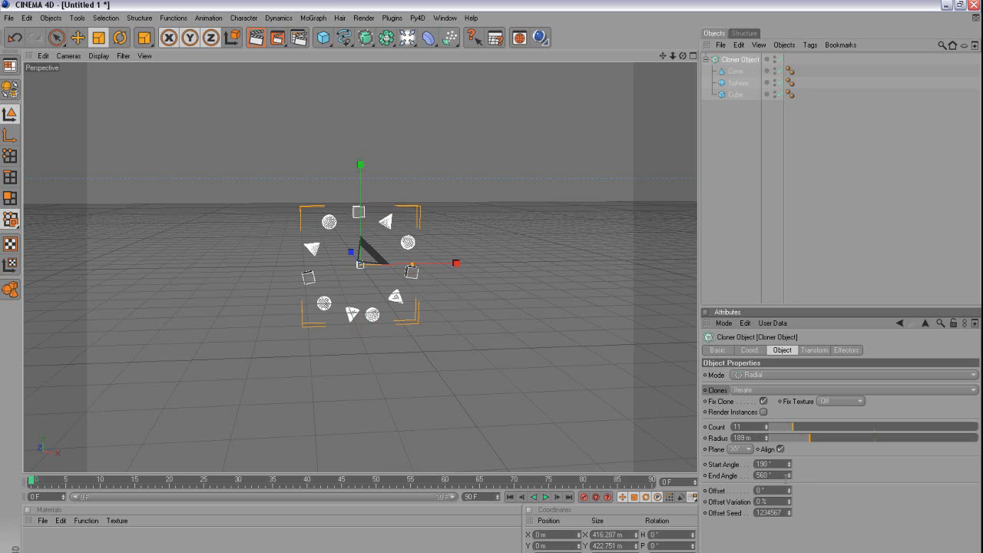
left_click_drag(789, 494, 768, 450)
left_click_drag(784, 497, 788, 505)
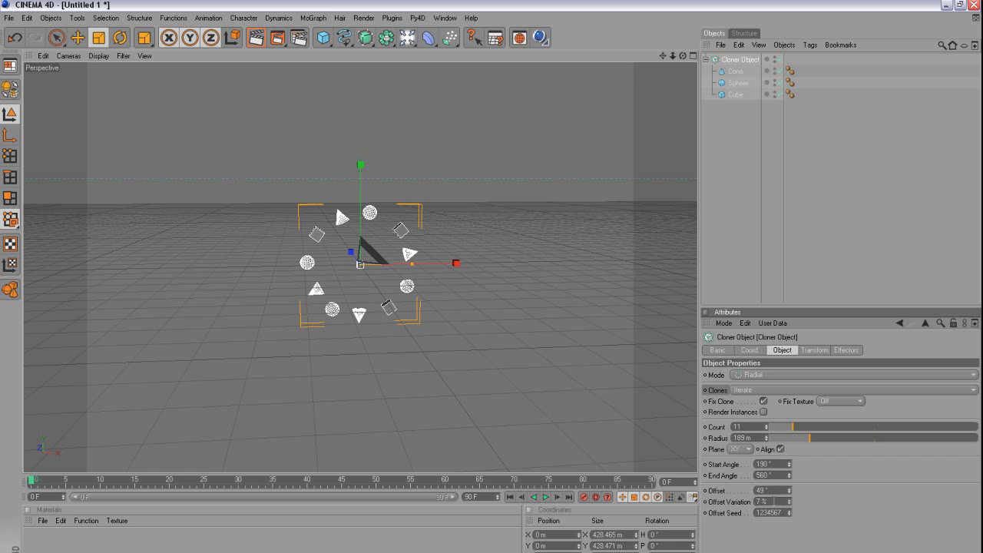
left_click_drag(792, 500, 790, 500)
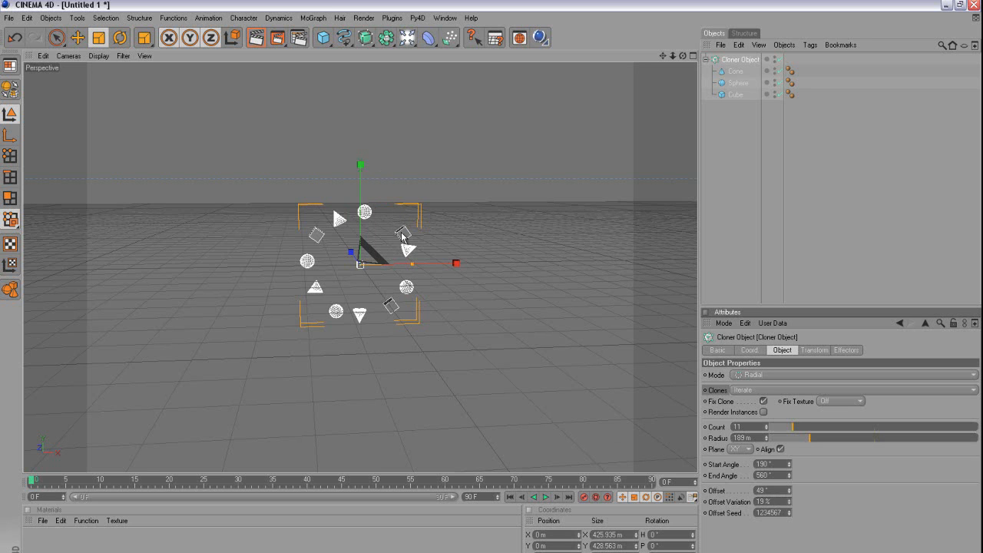
Try the ZY plane for the radial clones and settle on the XZ plane
left_click(748, 448)
left_click(737, 467)
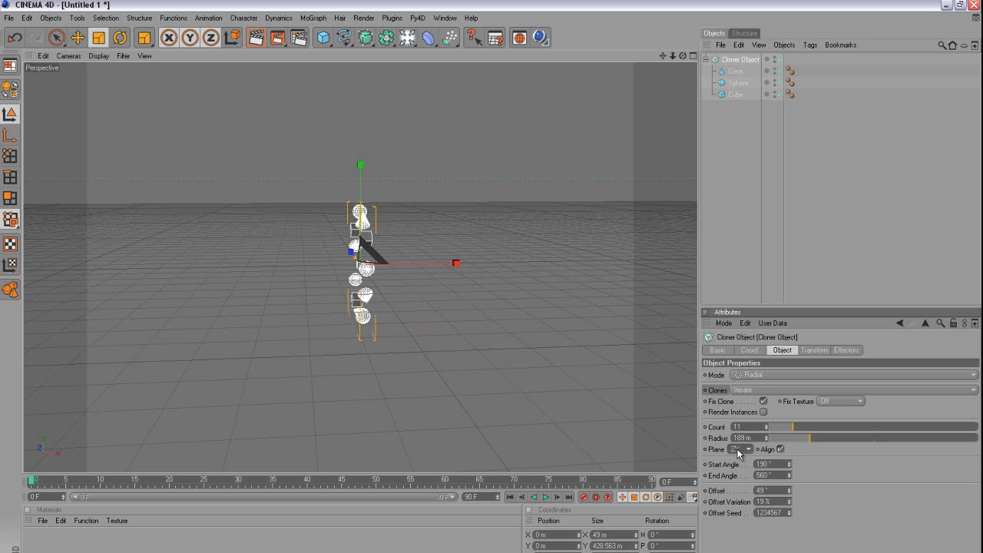
left_click(736, 483)
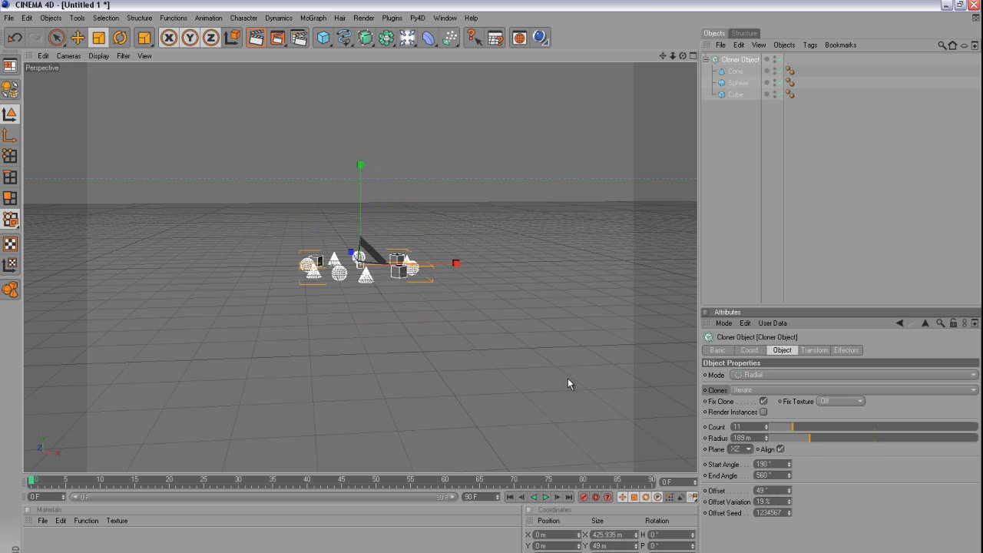
scroll(547, 373, "up", 4)
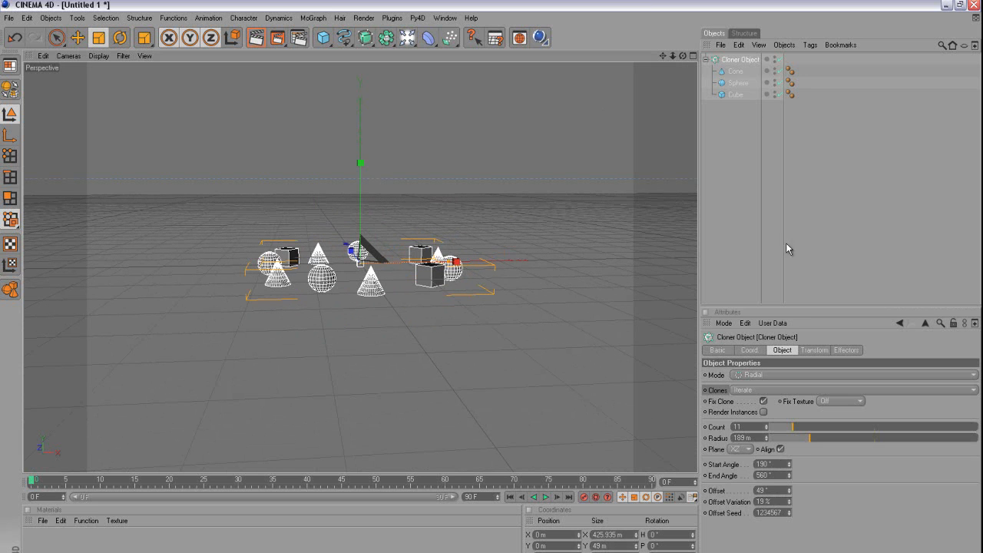
Switch the Cloner to Grid Array mode and enlarge the grid to about 338 × 265 × 352 m
left_click(748, 375)
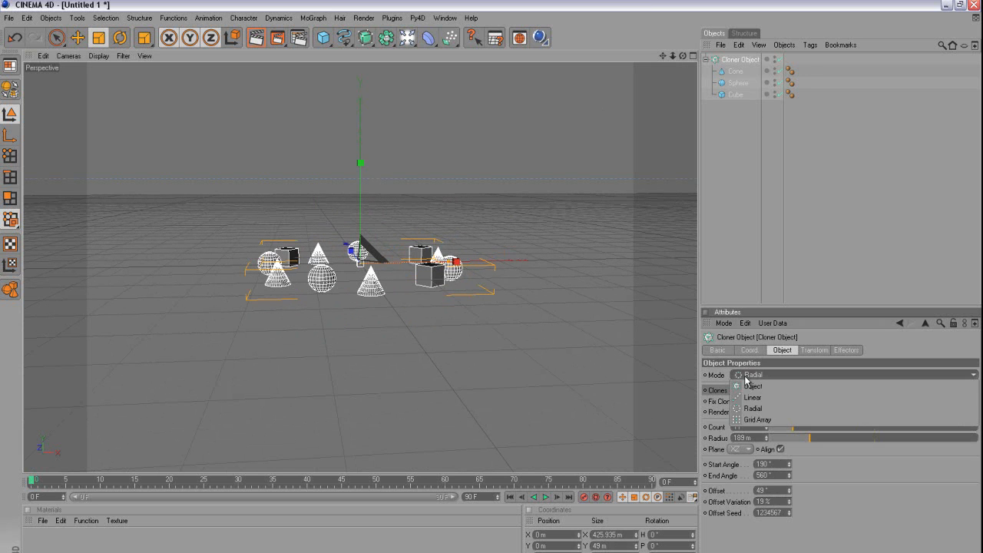
left_click(756, 420)
scroll(357, 256, "up", 2)
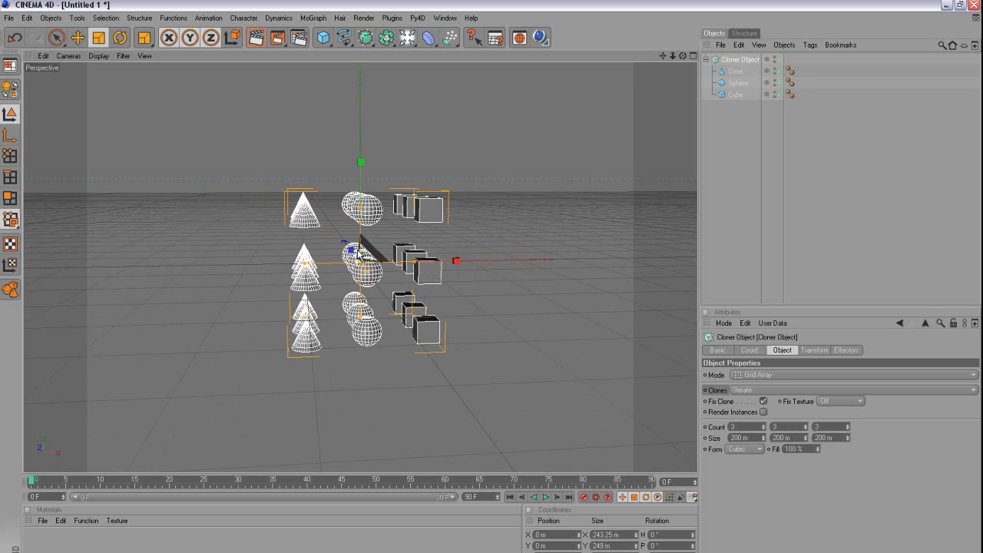
mouse_move(348, 255)
left_mouse_down("alt")
mouse_move(499, 295)
mouse_move(331, 258)
left_mouse_up("alt")
left_click_drag(416, 264, 450, 264)
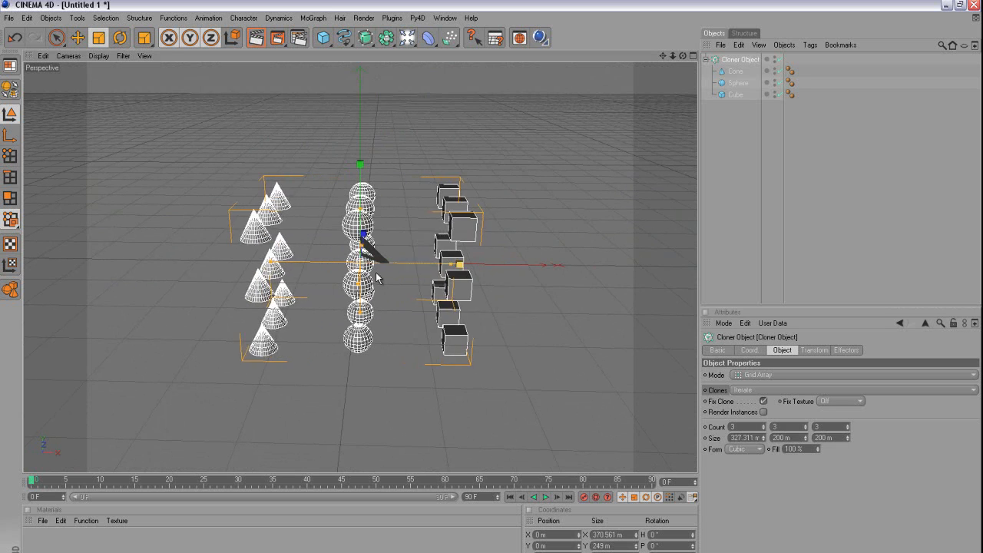
mouse_move(482, 297)
left_mouse_down("alt")
mouse_move(380, 297)
mouse_move(426, 281)
mouse_move(443, 286)
left_mouse_up("alt")
left_click_drag(360, 208, 360, 190)
left_click_drag(492, 294, 504, 256, "alt")
left_click(765, 436)
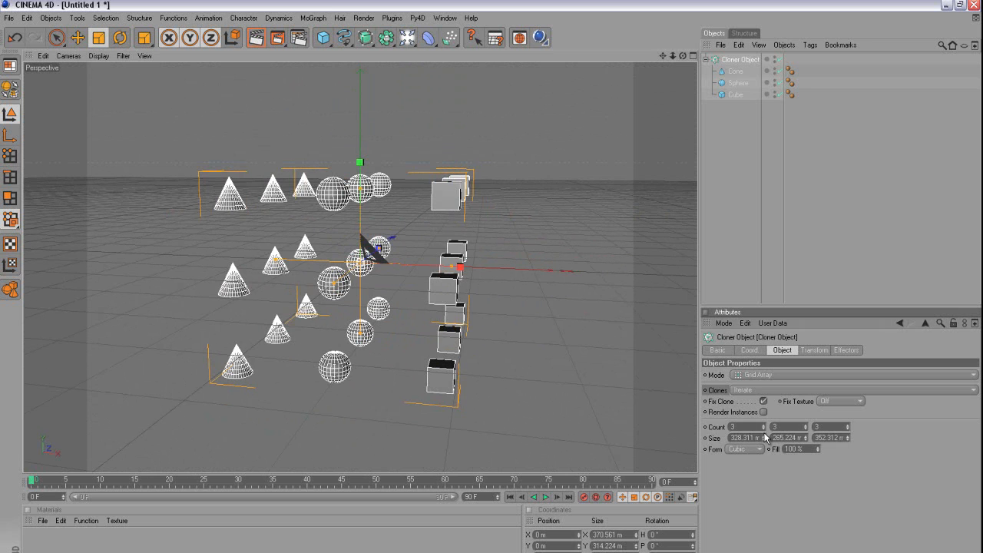
double_click(785, 437)
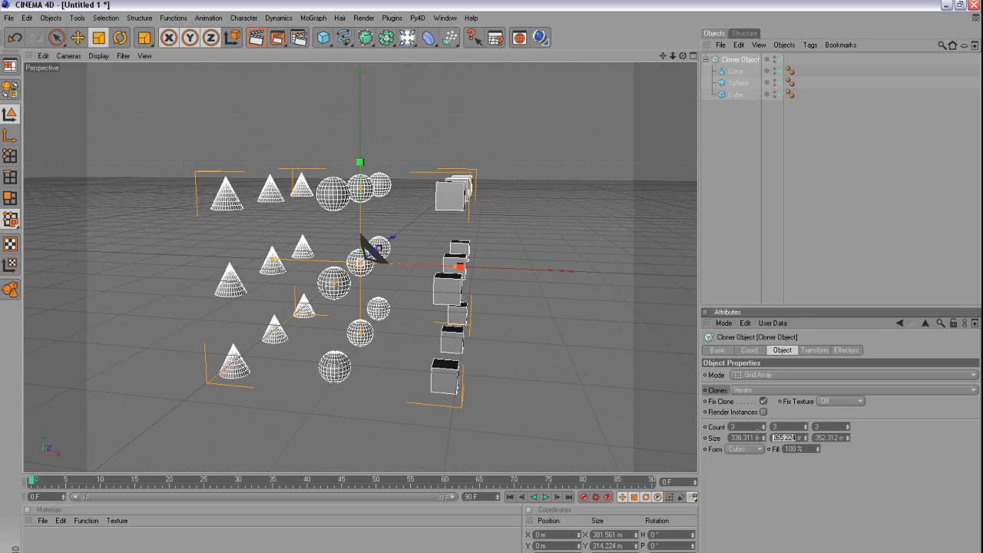
left_click(733, 436)
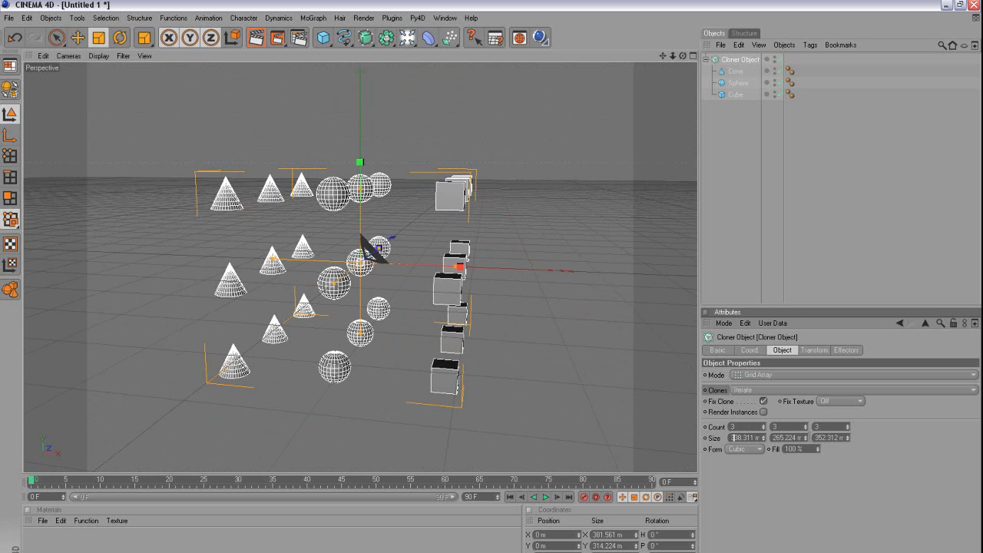
Set the grid array's clone count to 4 along each of the three axes
left_click(764, 424)
left_click(805, 424)
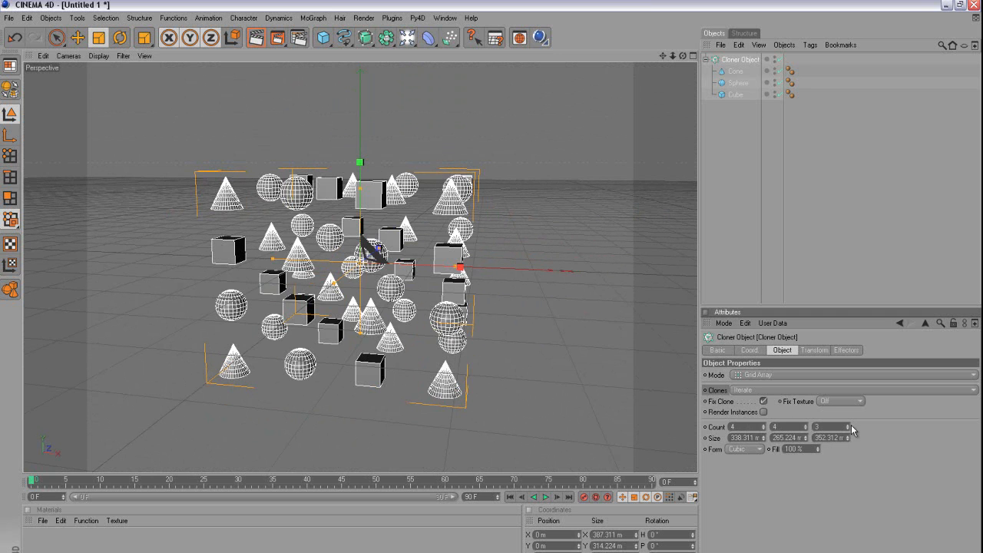
left_click(849, 425)
scroll(637, 325, "down", 2)
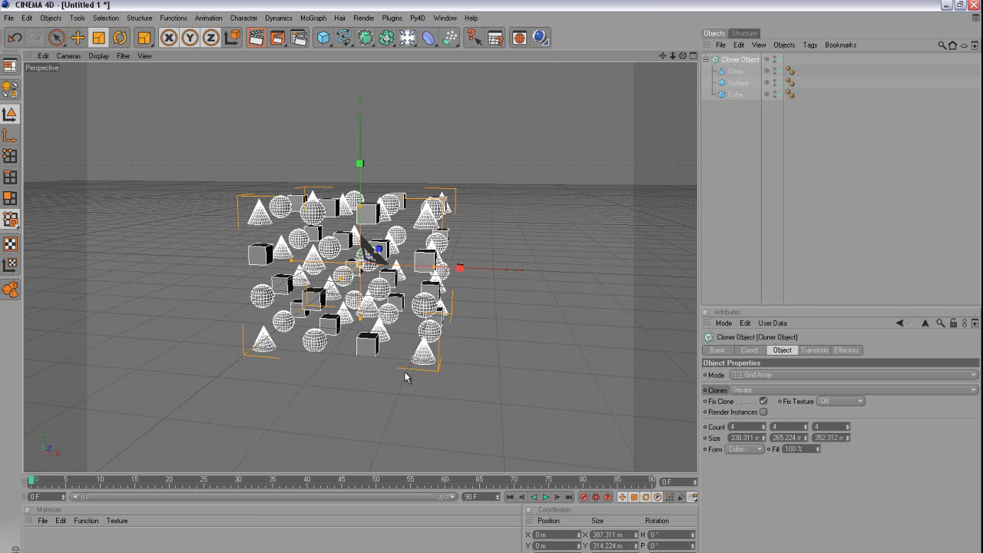
left_click_drag(399, 362, 440, 369, "alt")
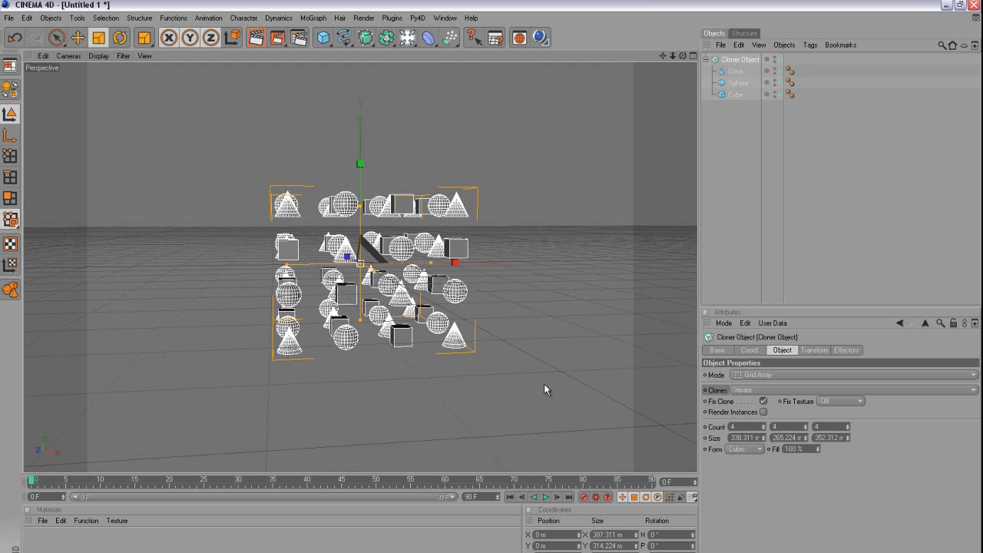
Try the spherical and Cylinder forms on the grid array and return it to Cubic
left_click(754, 450)
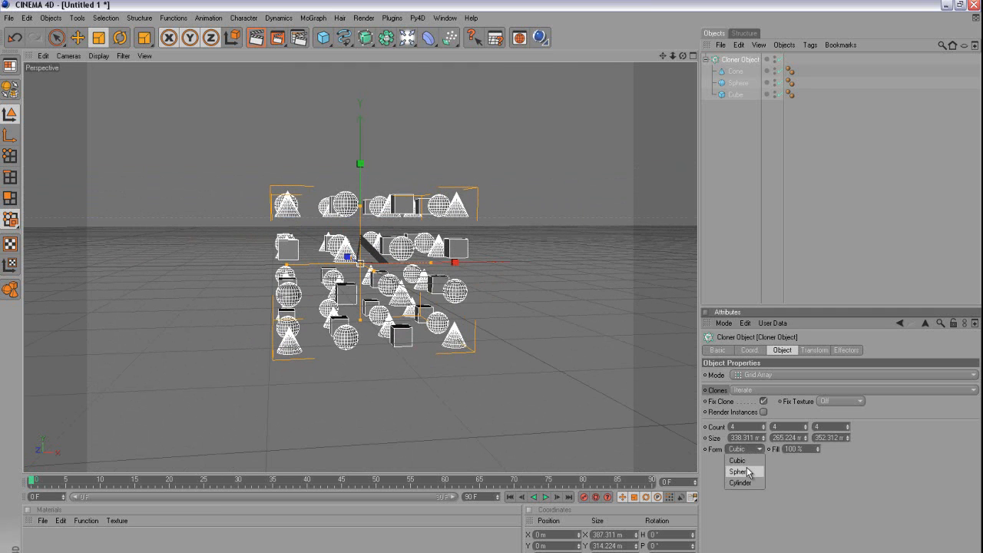
left_click(746, 466)
left_click(742, 451)
left_click(744, 485)
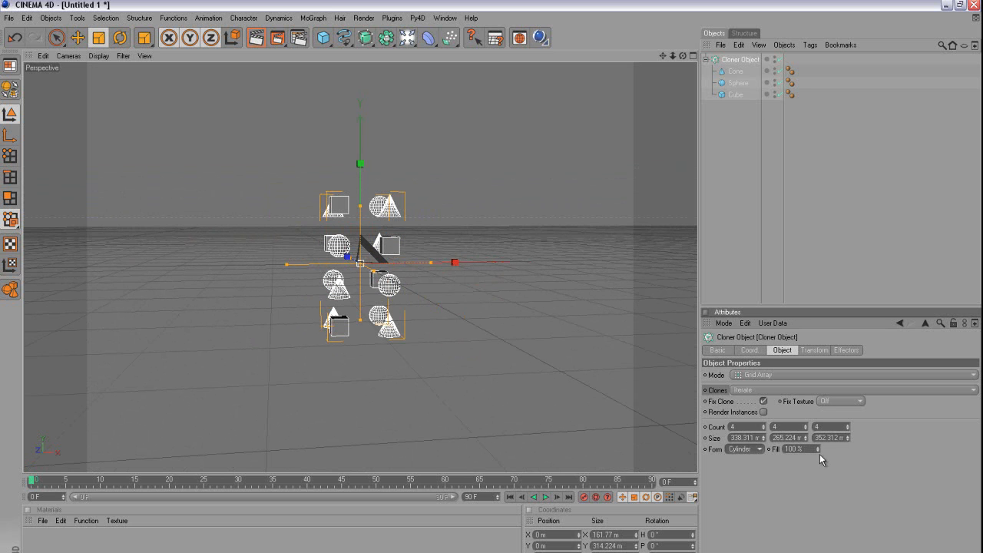
left_click(747, 448)
left_click(762, 457)
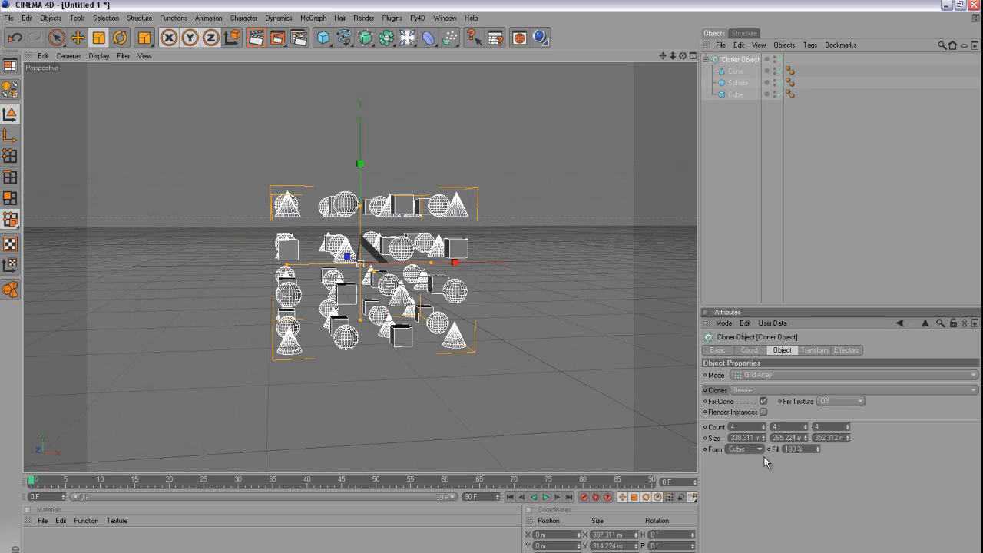
Try a 50% fill on the grid array, examine the hollow interior and restore the fill to 100%
left_click(809, 449)
type("50")
key("Return")
left_click_drag(435, 356, 515, 377, "alt")
left_click(805, 449)
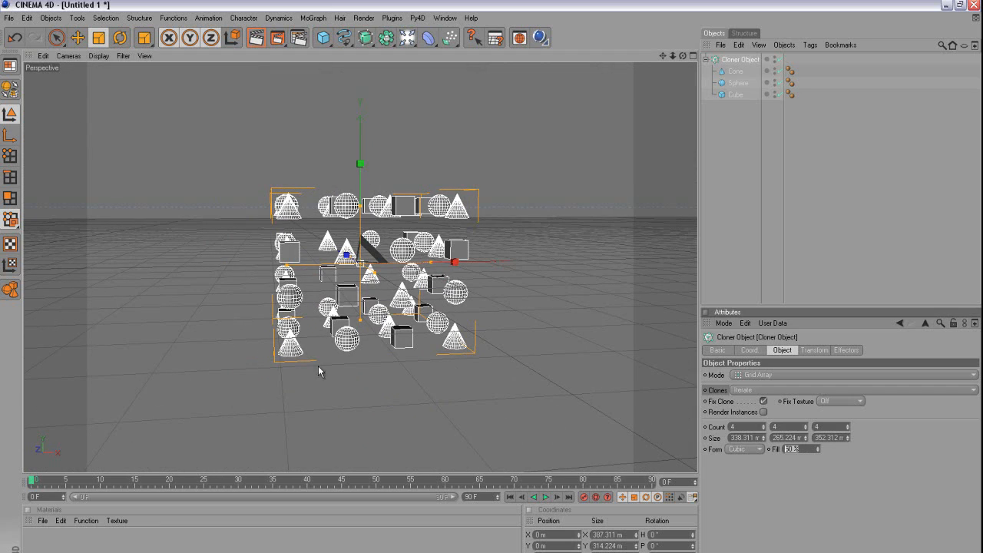
type("100")
key("Return")
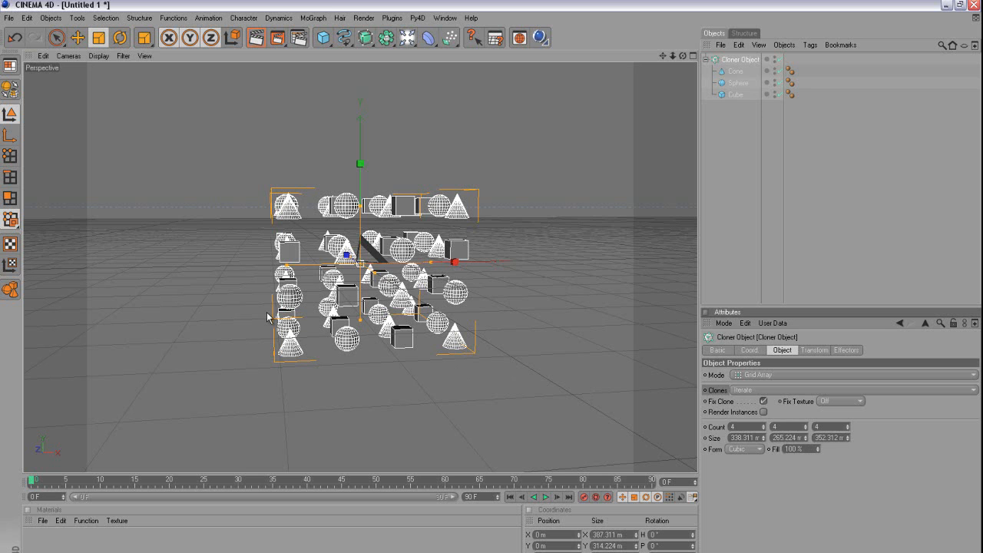
Try the Random and Blend clone distributions on the grid array and return to Iterate
left_click(737, 387)
left_click(746, 423)
left_click(757, 390)
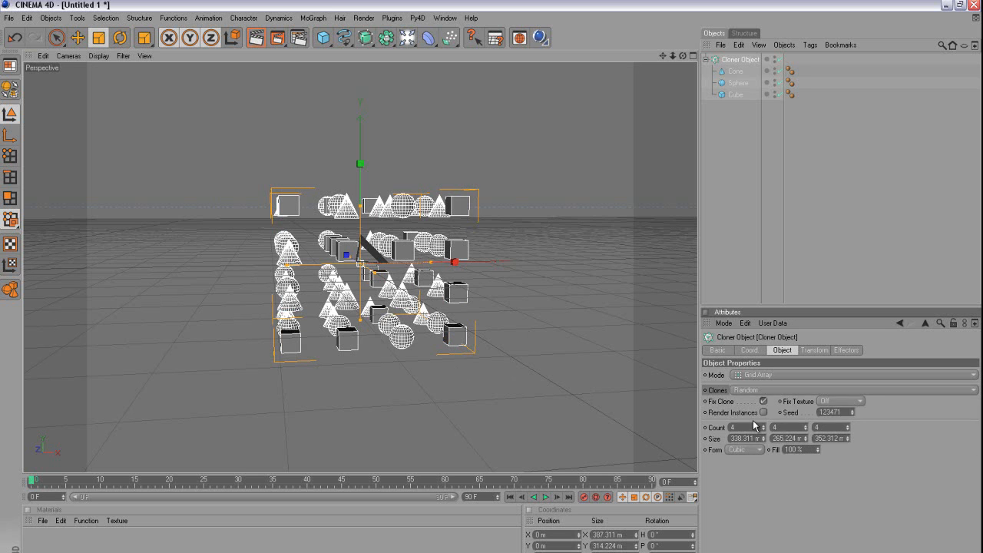
left_click(752, 435)
left_click(764, 389)
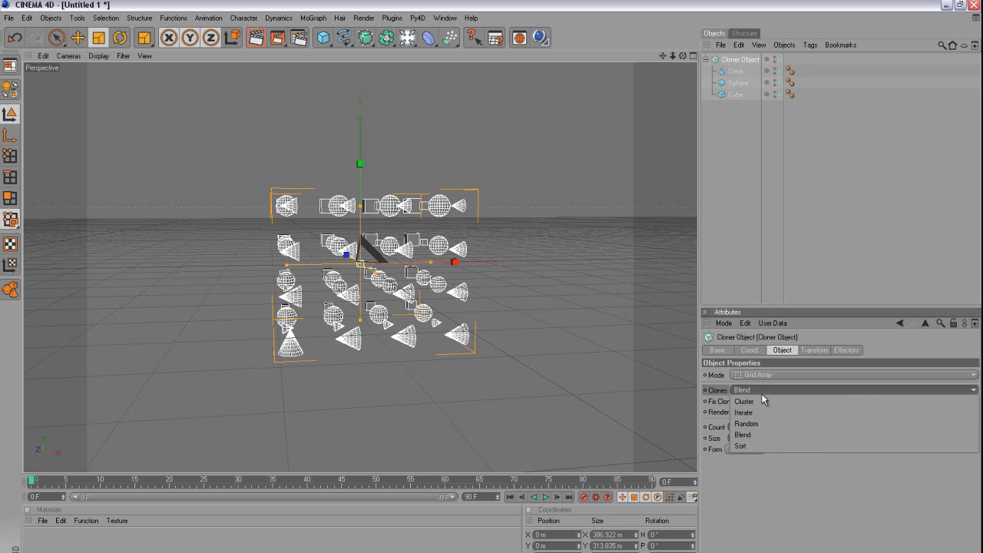
left_click(761, 414)
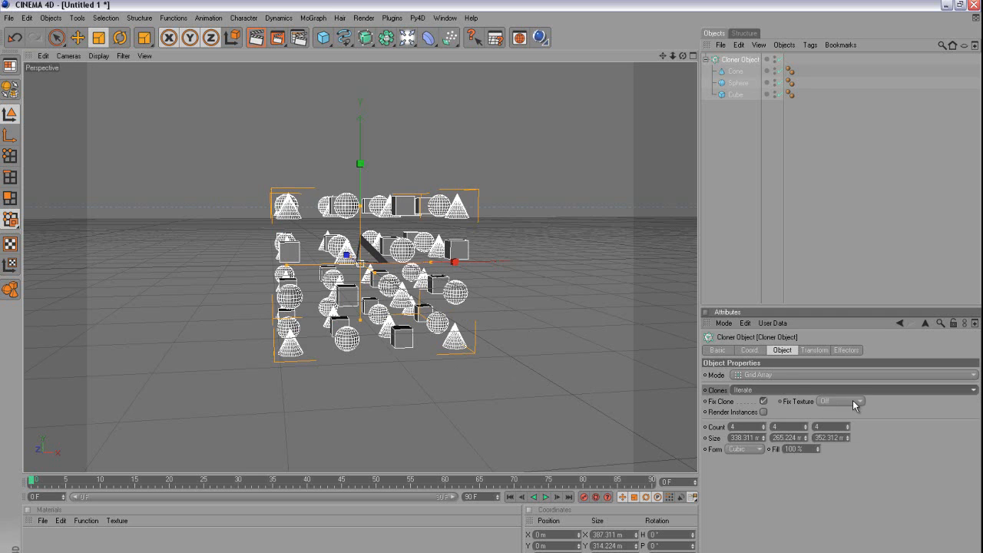
Switch the Cloner to Object mode and delete its cone child
left_click(782, 376)
left_click(770, 386)
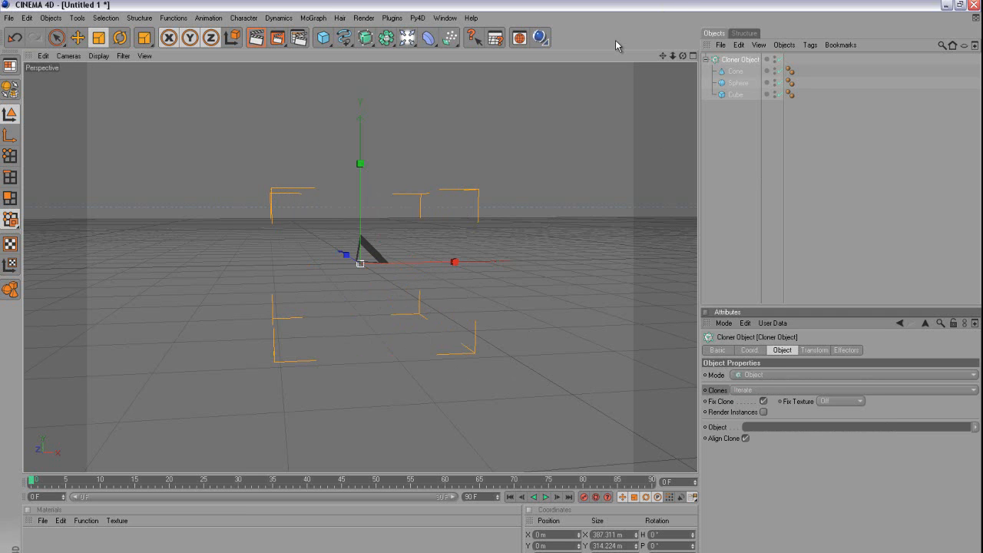
left_click(738, 80)
left_click(738, 71)
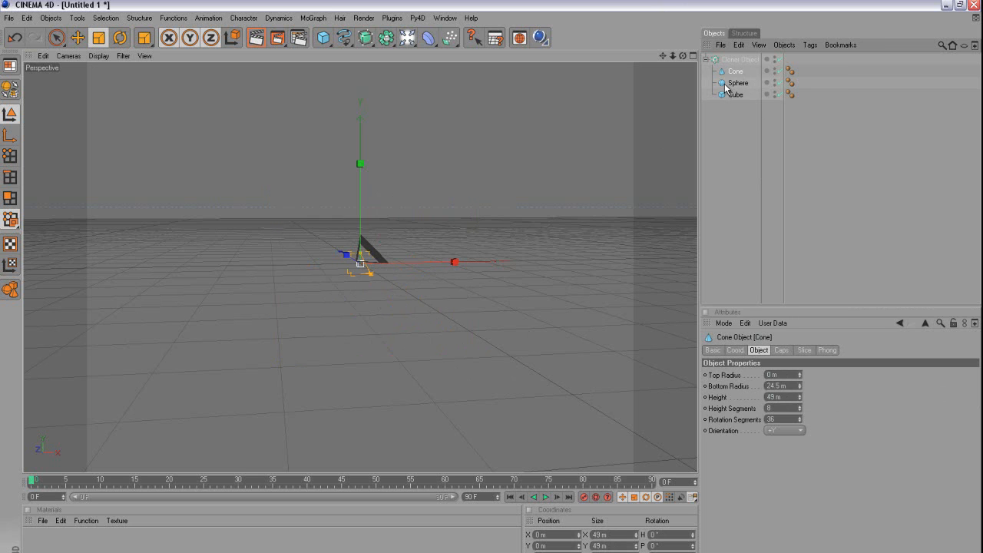
key("Delete")
Move the sphere out of the Cloner hierarchy and scale it up to several times its size
left_click_drag(734, 72, 754, 172)
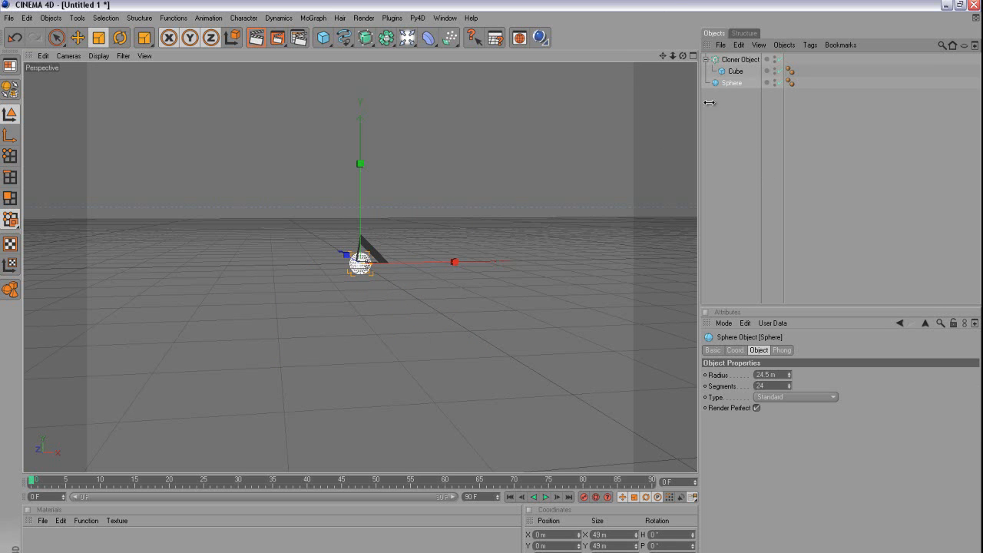
key("t")
left_click_drag(310, 264, 359, 268)
Assign the separate sphere as the Cloner's target object so the cubes are distributed over its surface
left_click(732, 60)
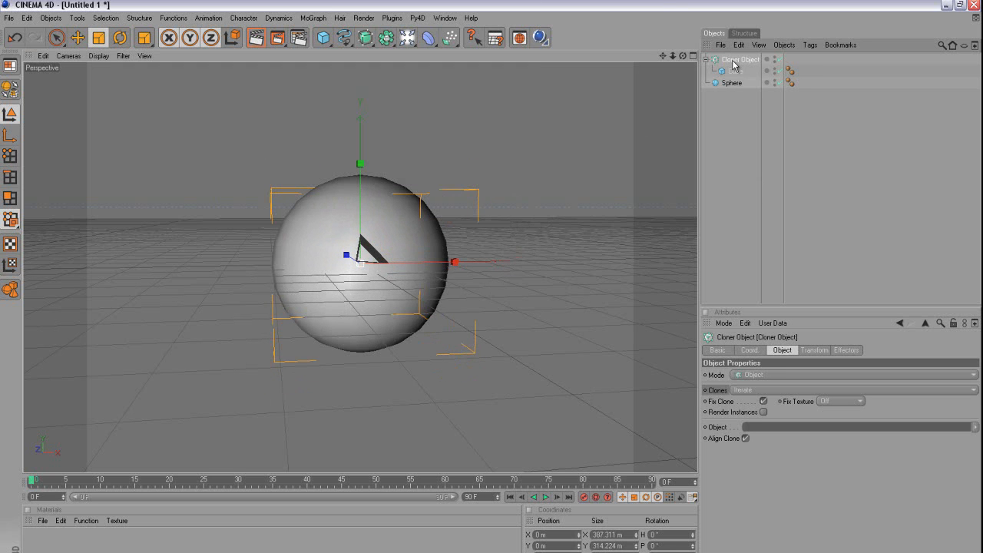
left_click(800, 429)
left_click_drag(730, 85, 782, 431)
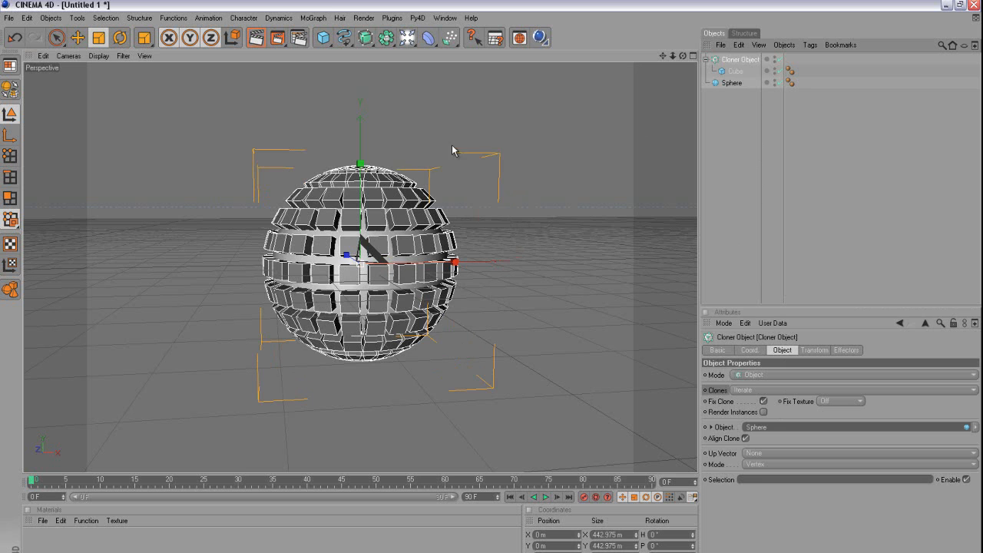
Try X+ and X- as the up vector for the cubes cloned onto the sphere
left_click(733, 71)
left_click(733, 82)
left_click(739, 60)
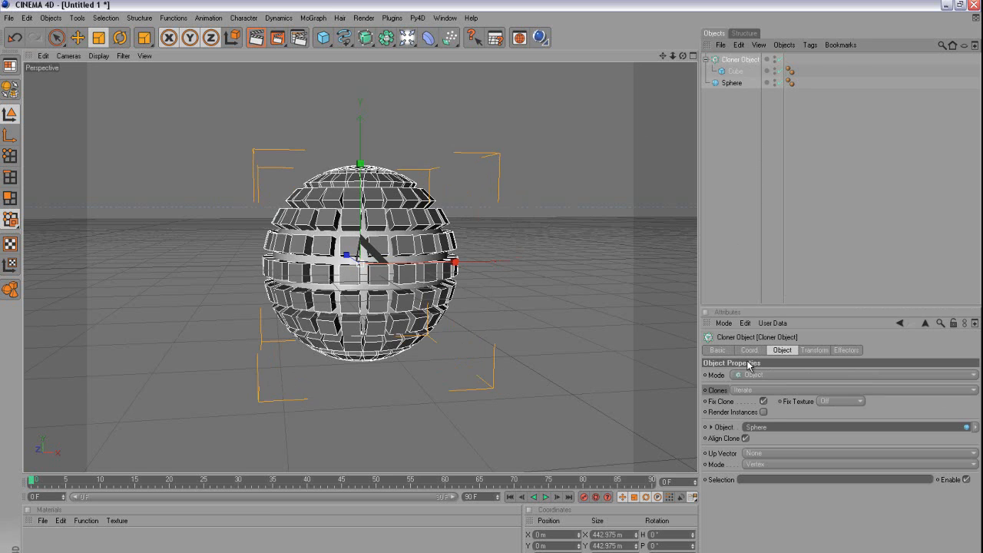
left_click(759, 455)
left_click(751, 475)
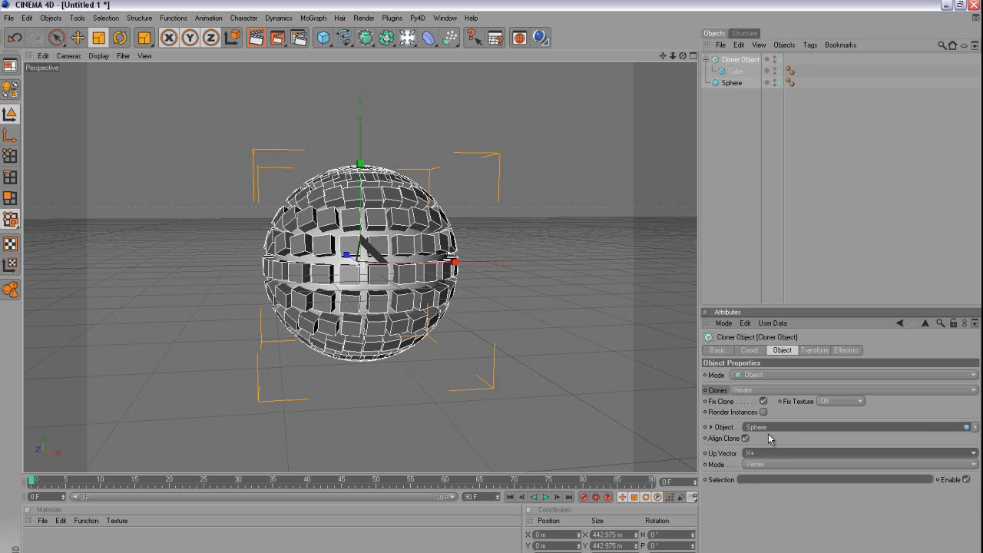
left_click(770, 453)
left_click(764, 487)
Try the Y- and Z+ up vectors for the cloned cubes and settle on Z-
left_click(767, 453)
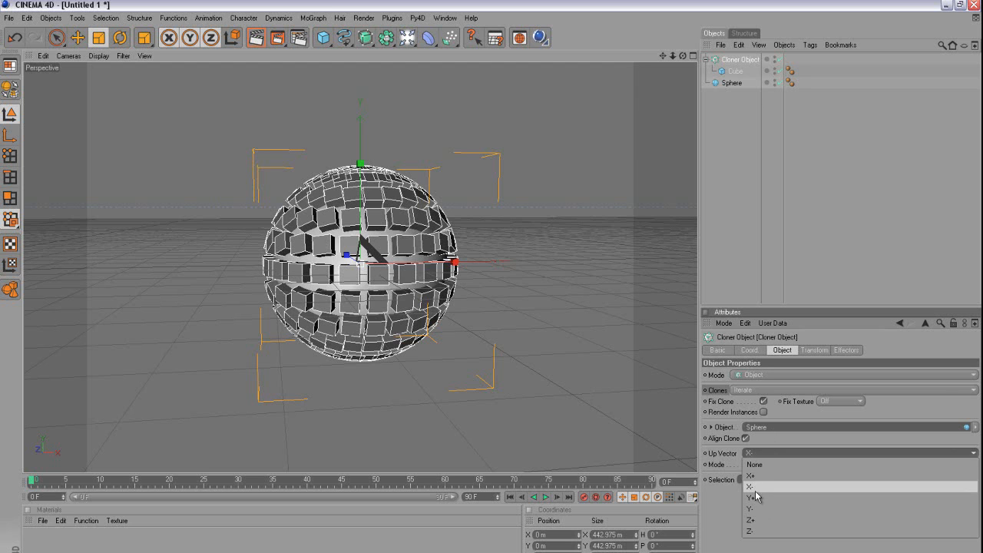
left_click(753, 492)
left_click(765, 453)
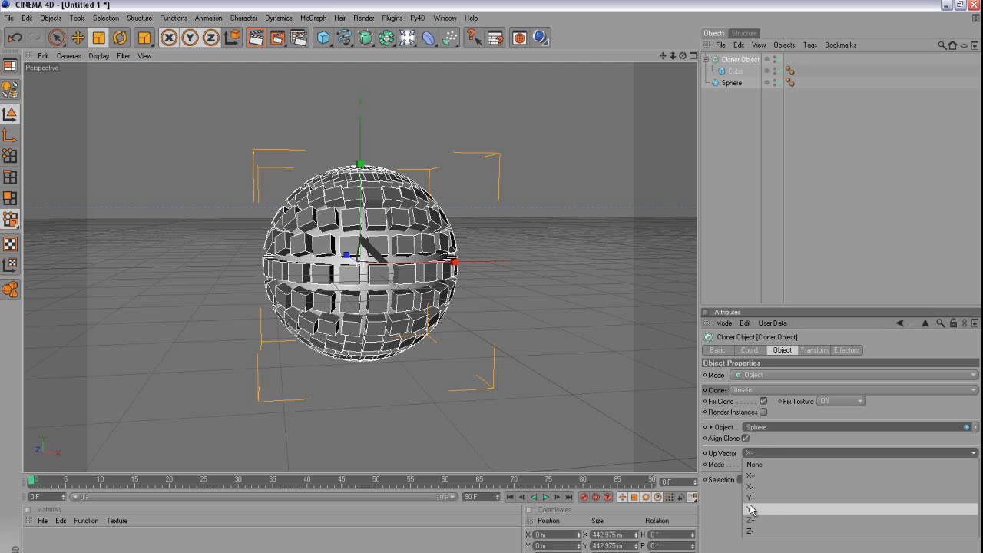
left_click(753, 499)
left_click(765, 453)
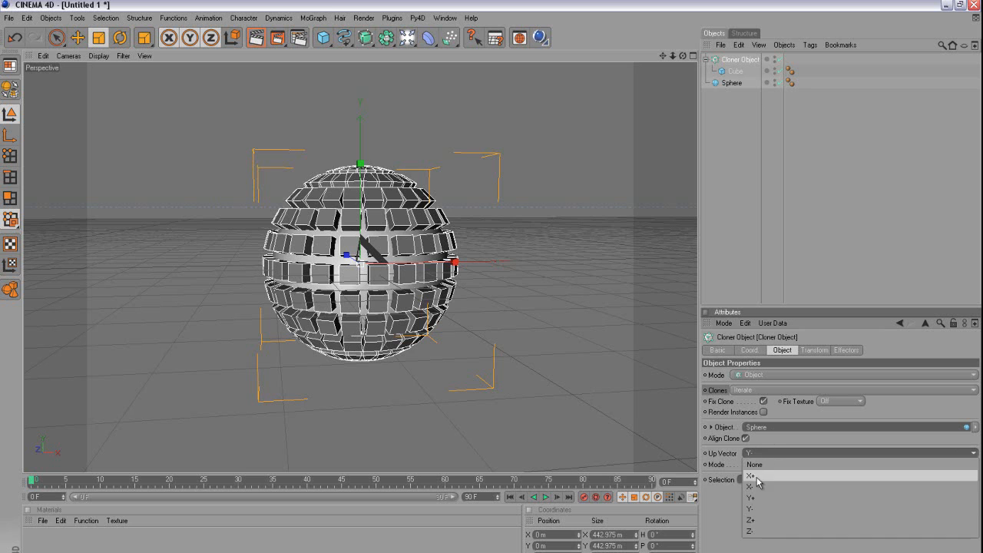
left_click(756, 521)
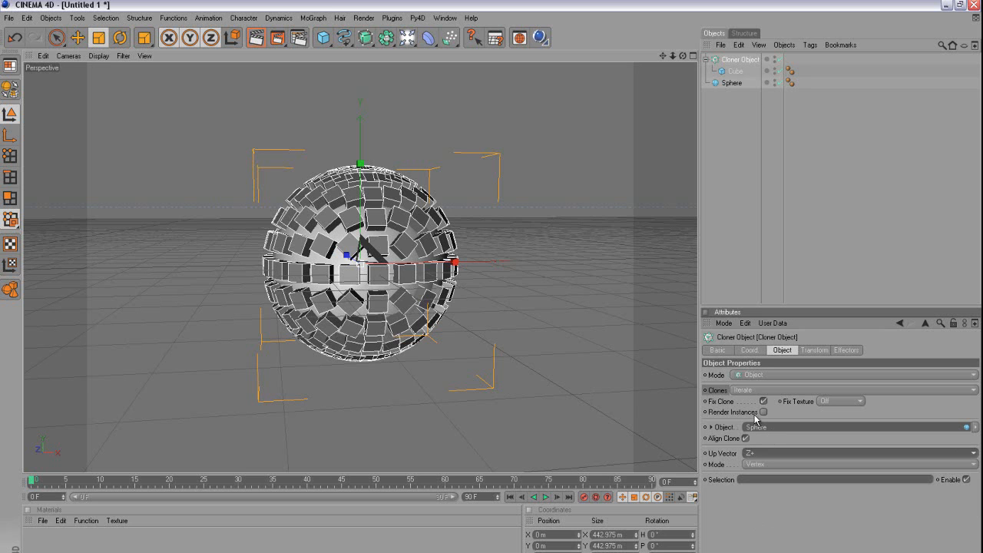
left_click(757, 454)
left_click(749, 532)
Distribute the cubes along the sphere's edges and set the offset to -119%
left_click(753, 465)
left_click(754, 487)
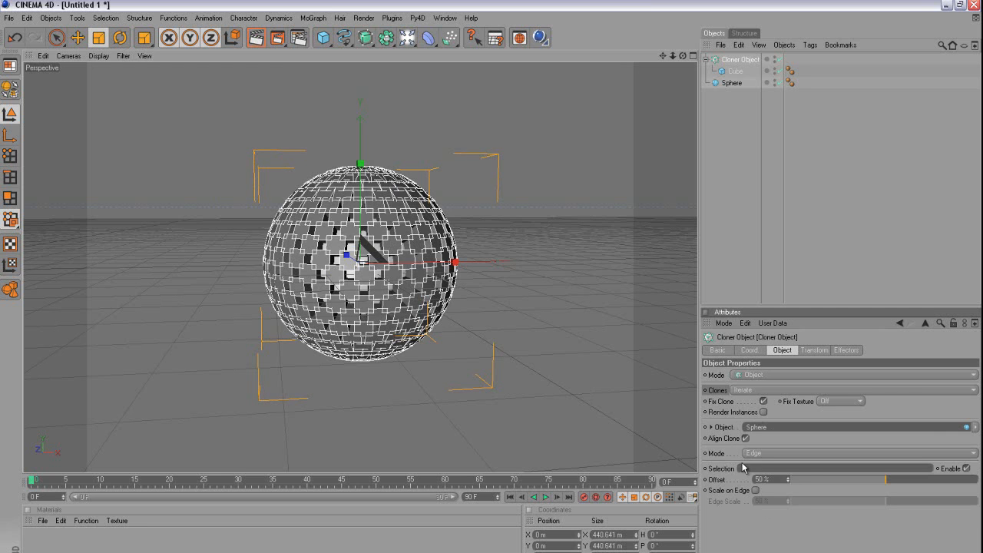
mouse_move(789, 482)
left_mouse_down()
mouse_move(806, 482)
mouse_move(768, 483)
mouse_move(791, 480)
mouse_move(902, 27)
mouse_move(781, 431)
mouse_move(803, 447)
mouse_move(794, 297)
mouse_move(788, 503)
mouse_move(791, 481)
left_mouse_up()
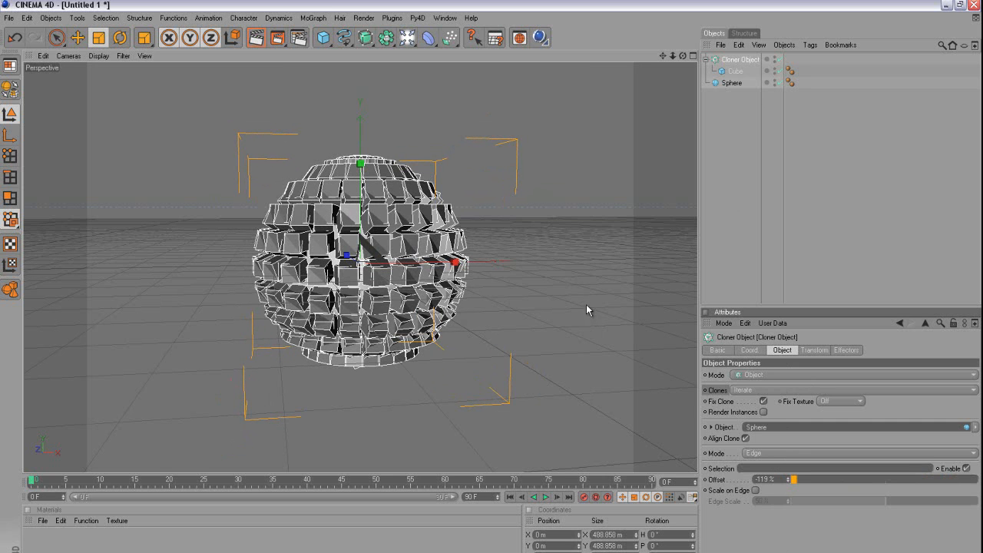
Try the Polygon Center and Surface distributions for the cubes on the sphere
left_click(783, 457)
left_click(783, 480)
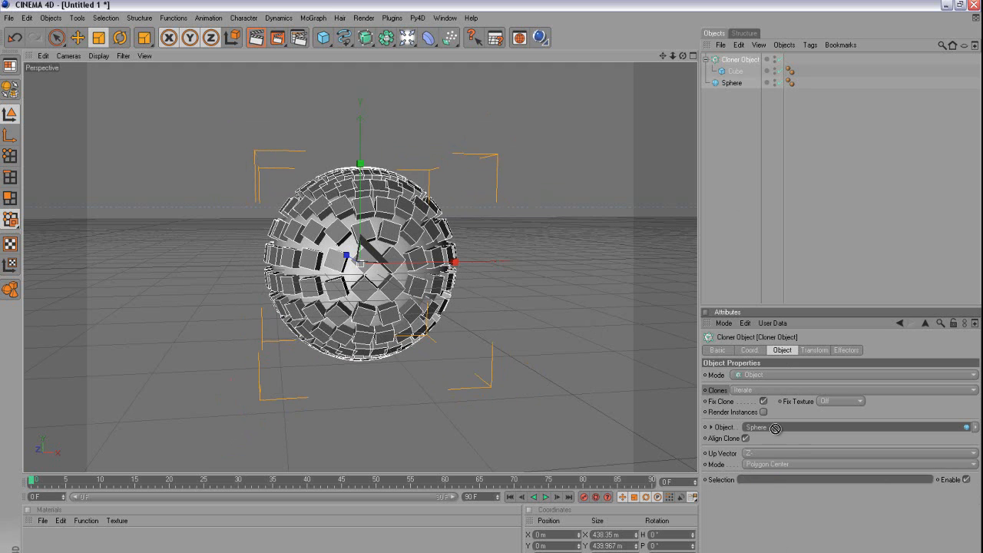
left_click(776, 452)
left_click(773, 457)
left_click(772, 464)
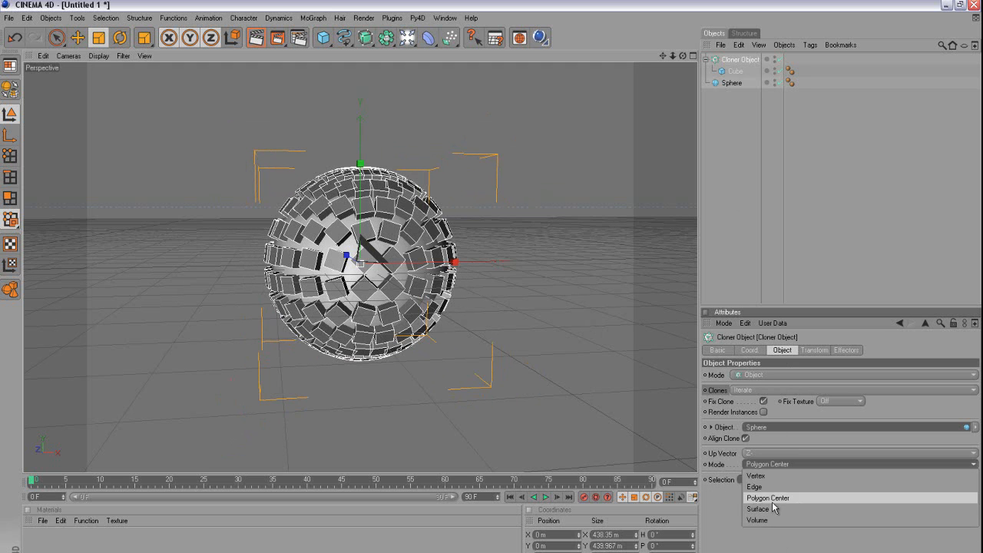
left_click(771, 508)
left_click_drag(763, 498, 763, 499)
Switch the clone distribution on the sphere to Volume and raise the count to 617
left_click(774, 464)
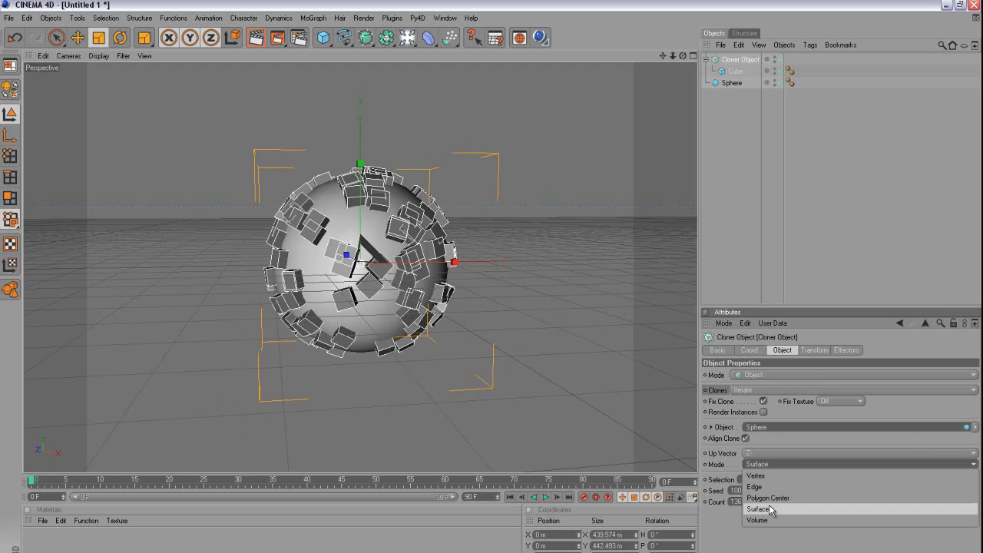
left_click(757, 519)
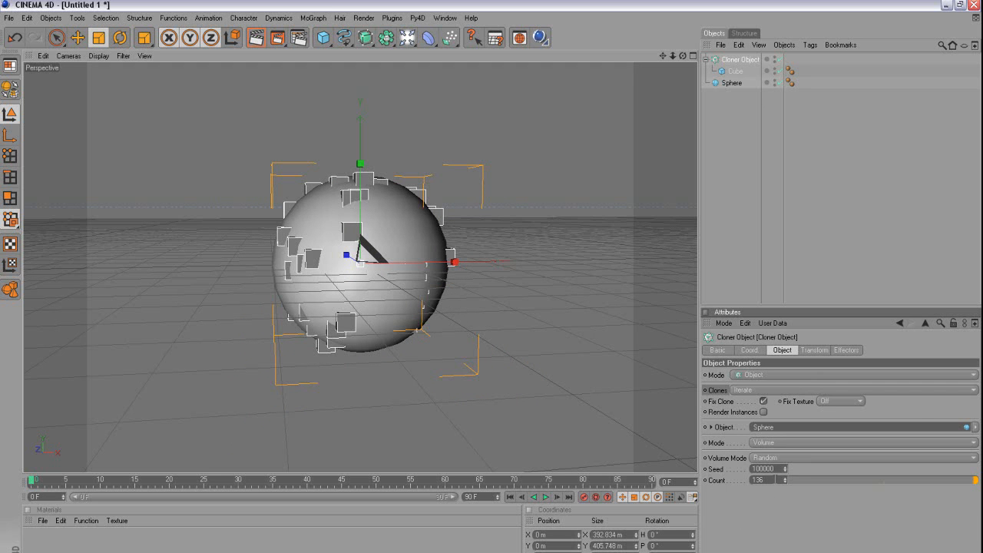
mouse_move(785, 482)
left_mouse_down()
mouse_move(794, 454)
mouse_move(785, 476)
left_mouse_up()
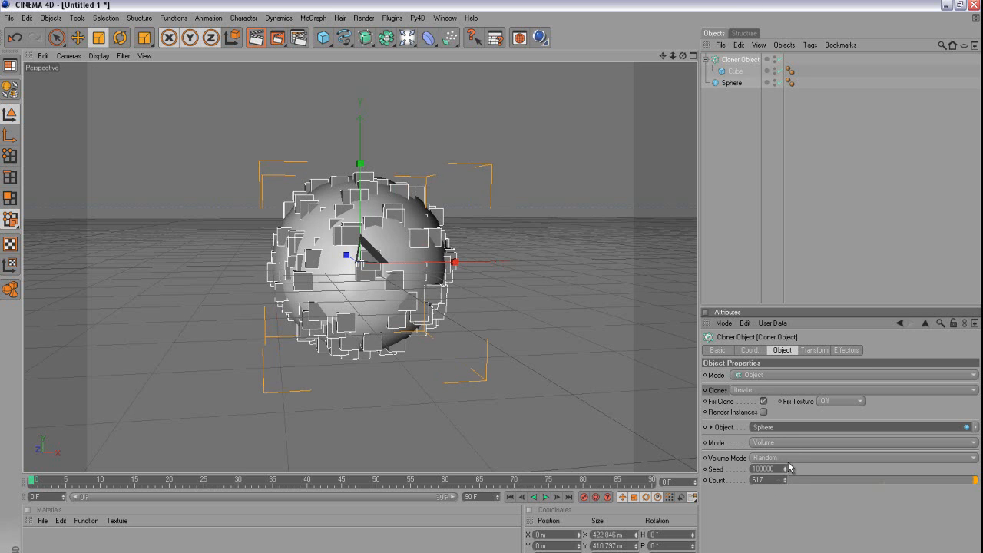
Change the Cloner's volume mode from Random to Surface
left_click(783, 458)
left_click(784, 467)
left_click(785, 441)
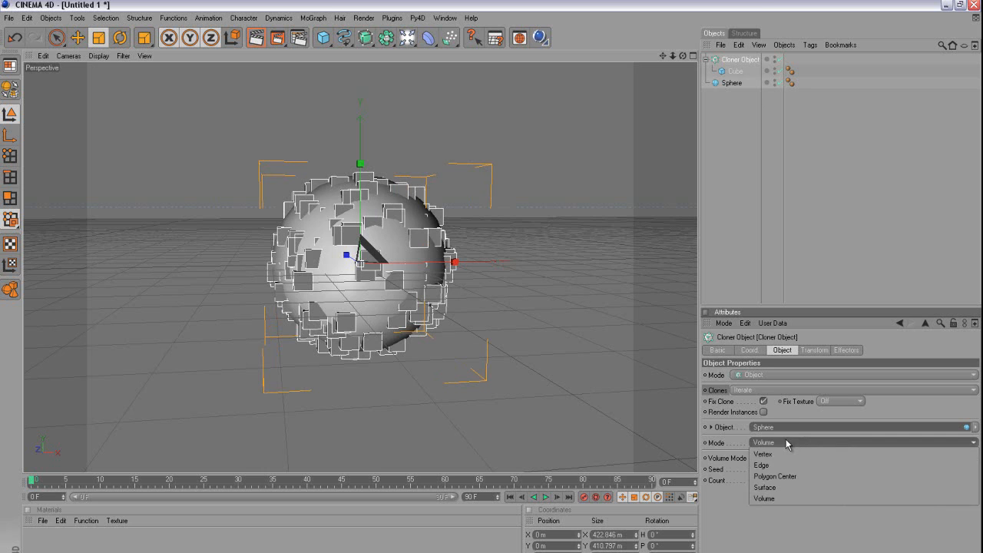
left_click(789, 443)
left_click(783, 458)
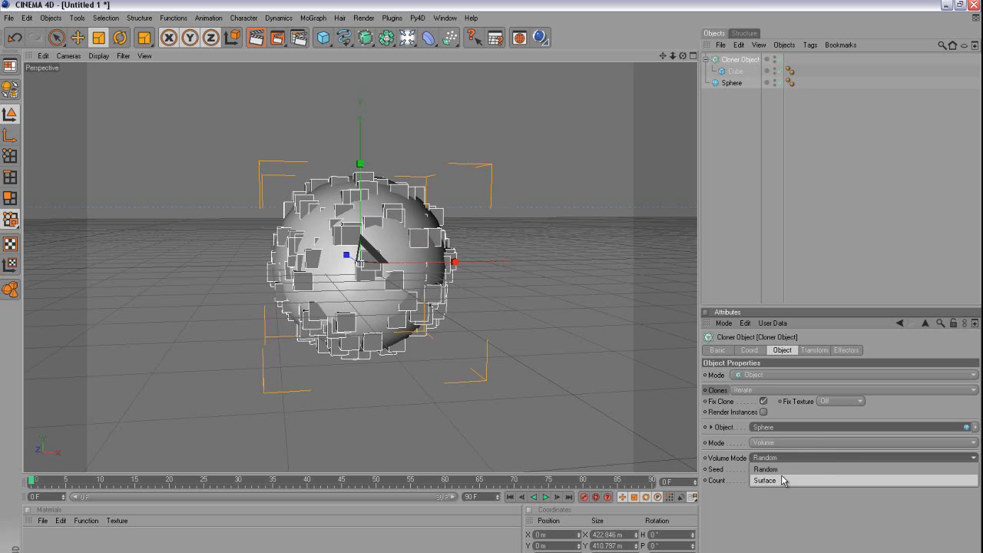
left_click(784, 480)
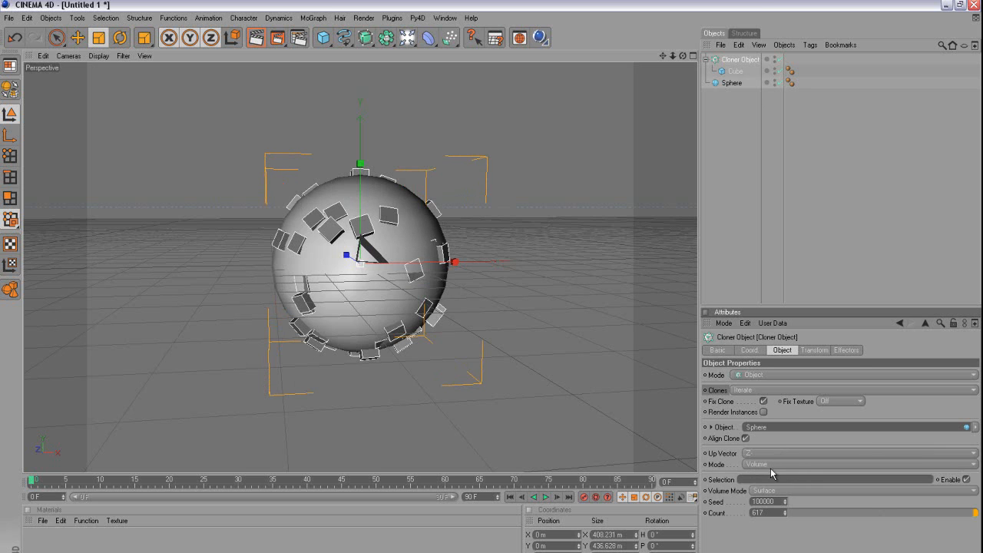
Return the clone distribution on the sphere to Edge
left_click(776, 464)
left_click(768, 488)
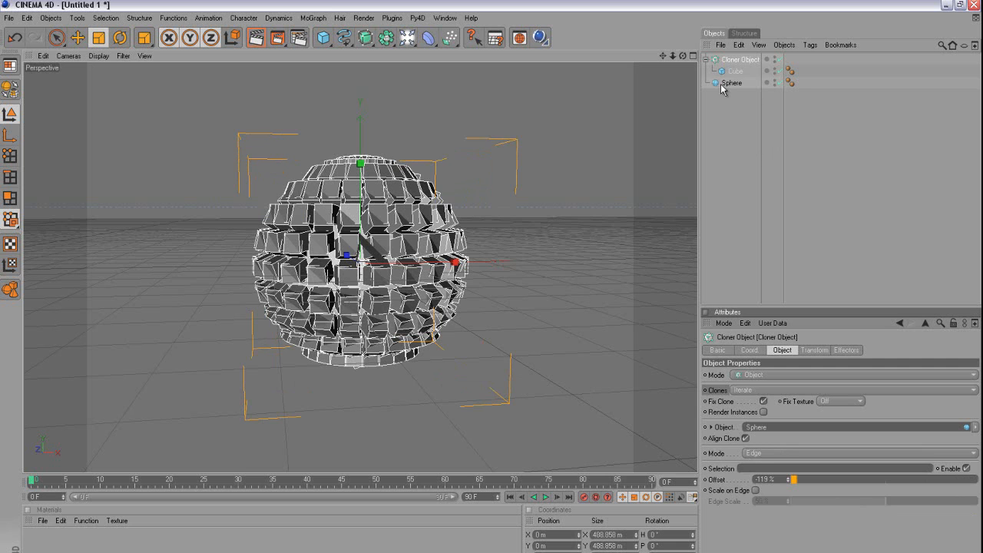
left_click(747, 62)
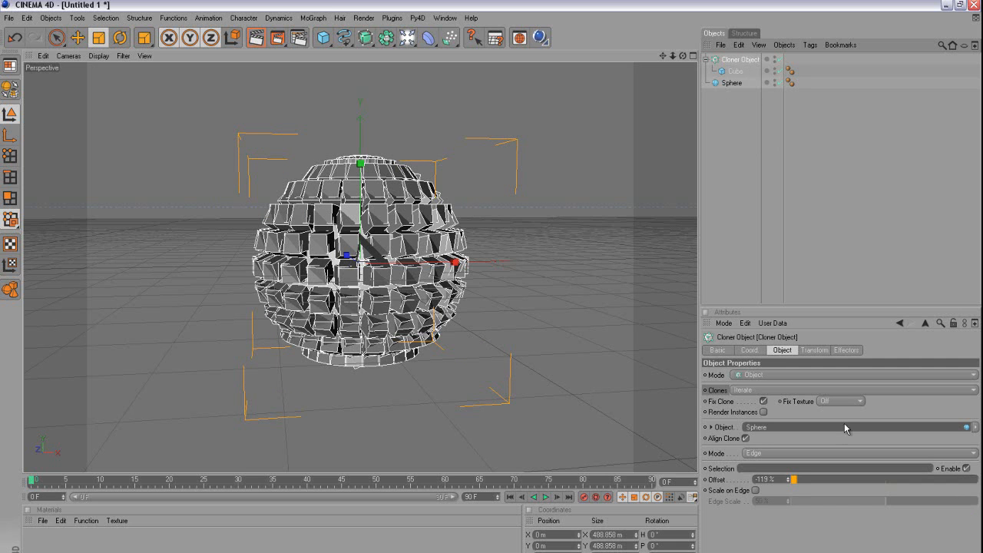
Add a Text spline to the scene and delete the sphere
left_click_drag(342, 36, 514, 132)
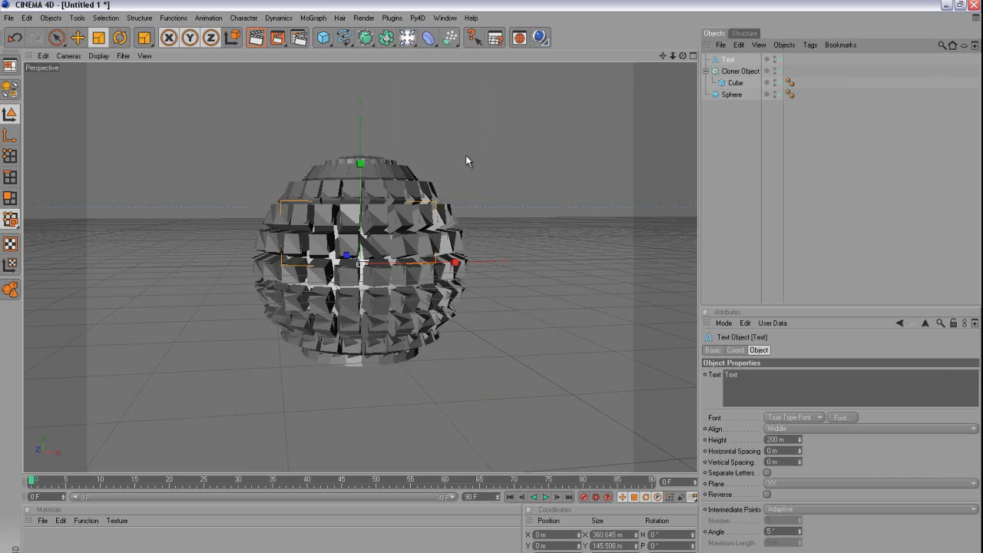
left_click(729, 95)
key("Delete")
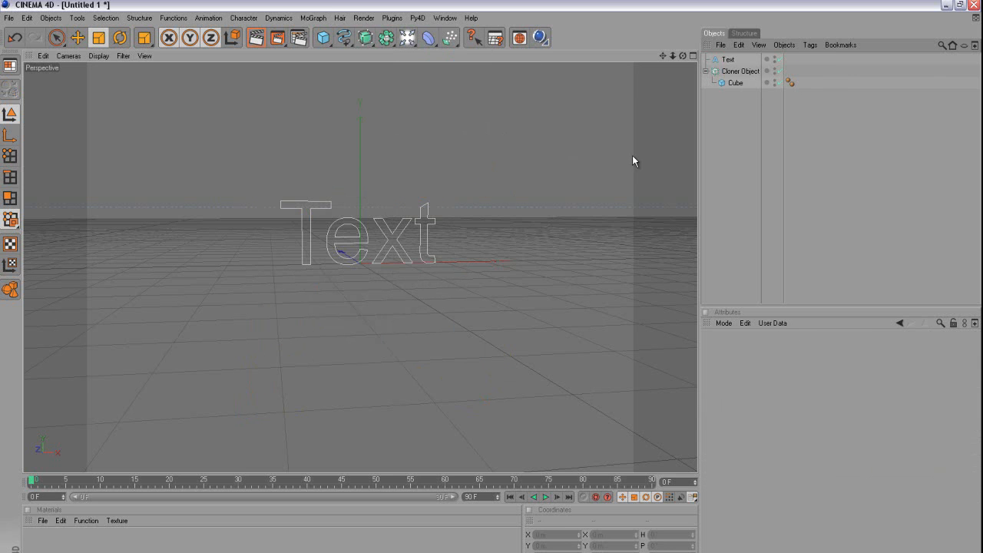
Scale the Text spline up to a height of about 448 m and assign it as the Cloner's target object
left_click(738, 59)
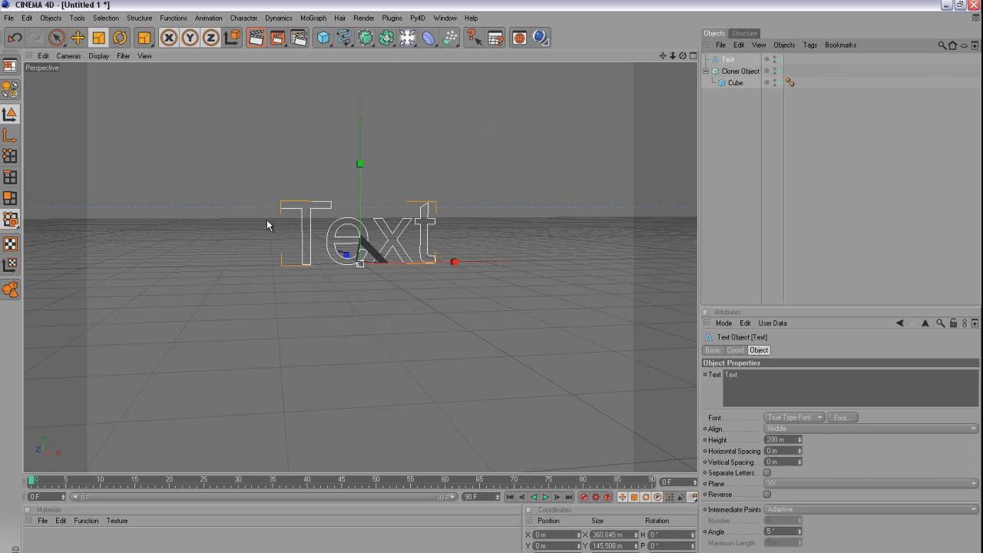
left_click_drag(357, 270, 333, 303)
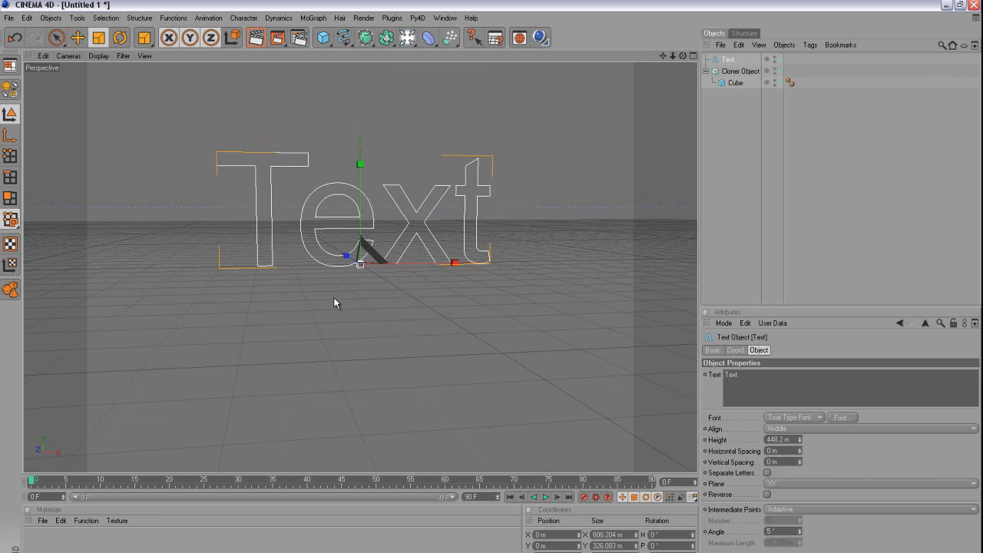
left_click(726, 72)
left_click_drag(711, 62, 834, 436)
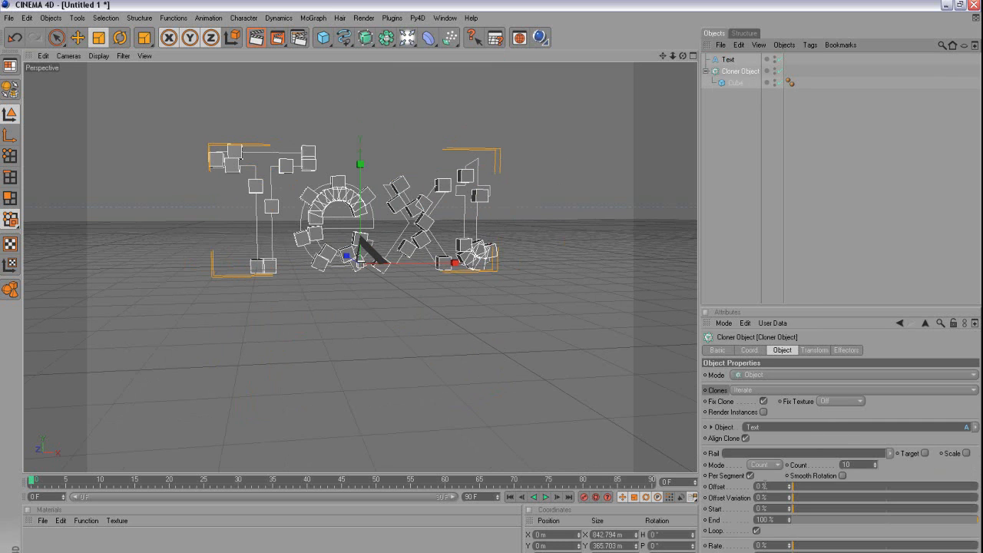
Distribute the cubes along the text by Step and reduce the step to 57 m
left_click(773, 466)
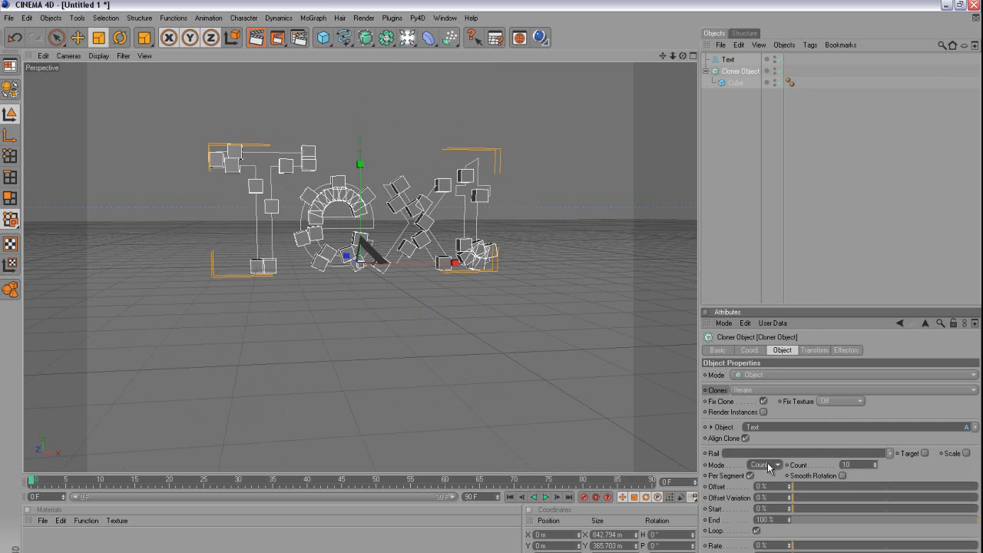
left_click(758, 487)
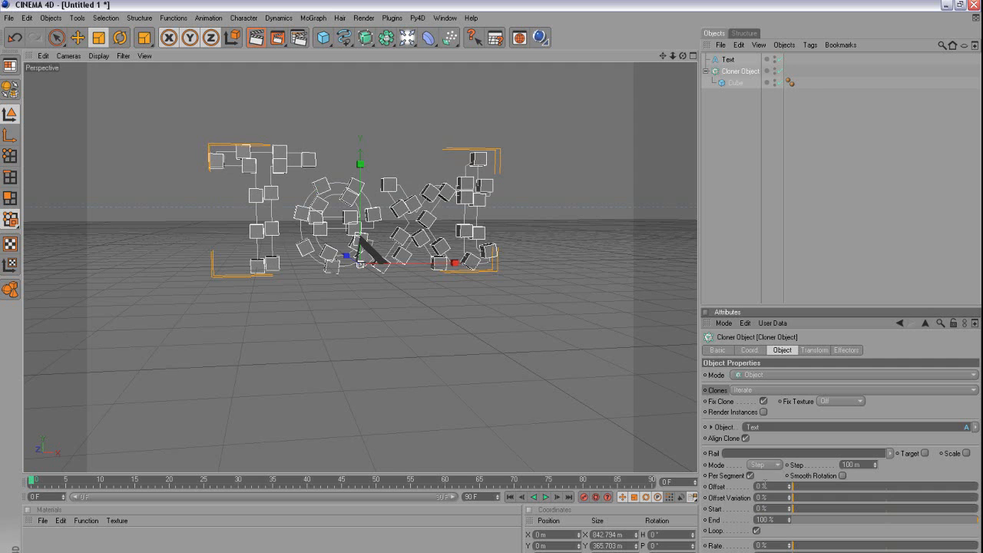
mouse_move(873, 462)
left_mouse_down()
mouse_move(873, 479)
mouse_move(873, 460)
left_mouse_up()
left_click_drag(871, 477, 873, 465)
Set the distribution along the text to Even and raise the count to 48
left_click(766, 465)
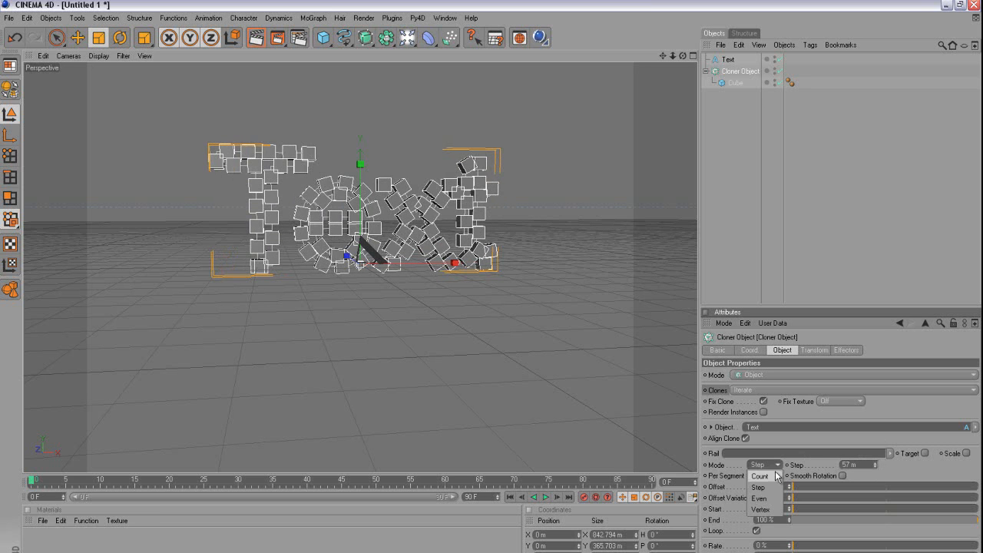
left_click(761, 498)
left_click_drag(876, 463, 878, 459)
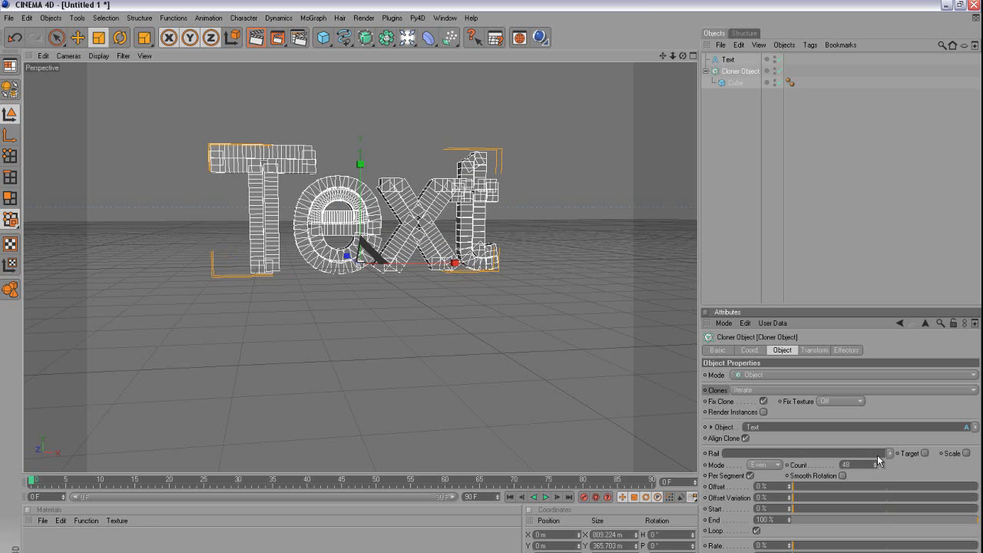
Set the clone offset to 36% and its variation to 62%, and enable smooth rotation
mouse_move(789, 489)
left_mouse_down()
mouse_move(788, 538)
mouse_move(793, 483)
left_mouse_up()
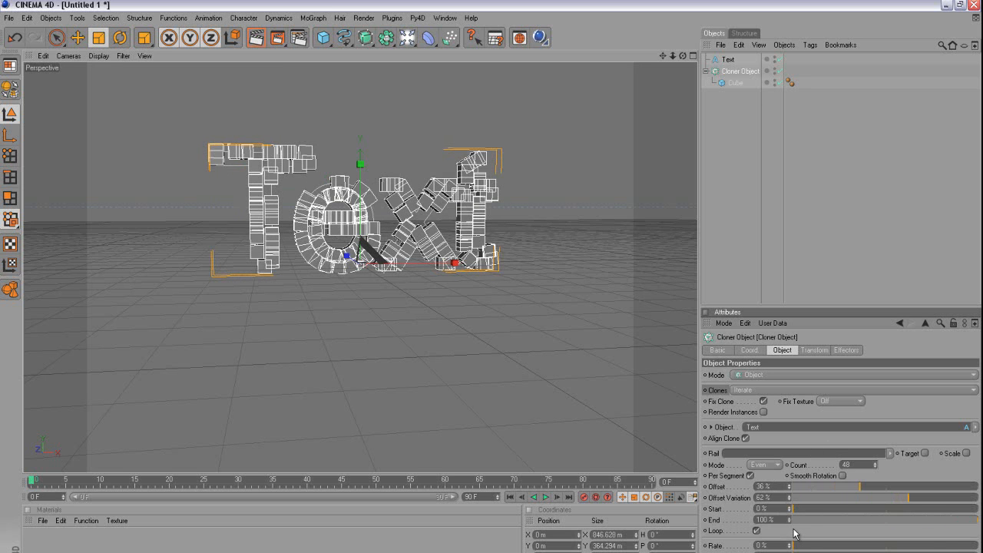
left_click(842, 476)
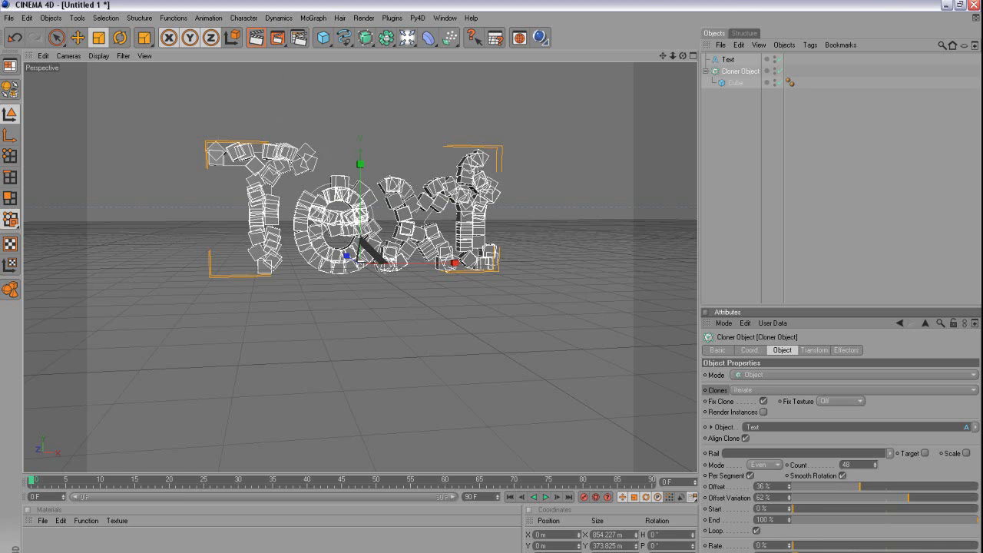
Set the distribution mode to Vertex so the cubes sit on the text spline's points
left_click(777, 465)
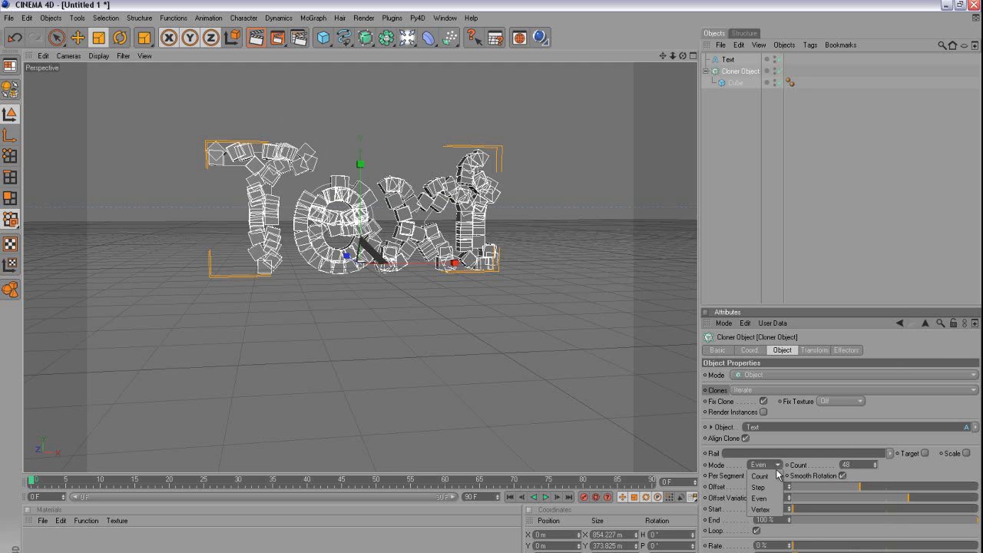
left_click(775, 478)
left_click(776, 465)
left_click(767, 501)
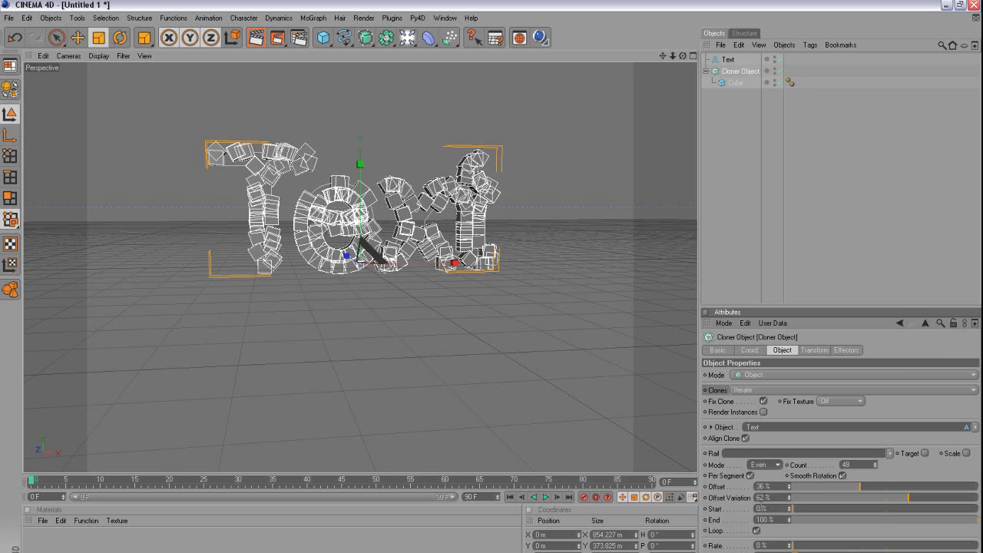
left_click(777, 465)
left_click(763, 511)
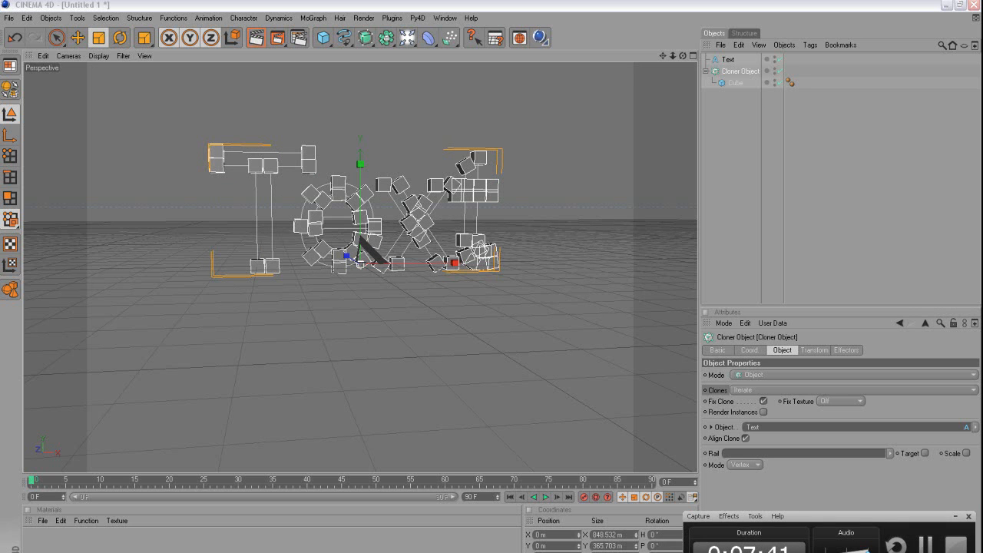
left_click(316, 19)
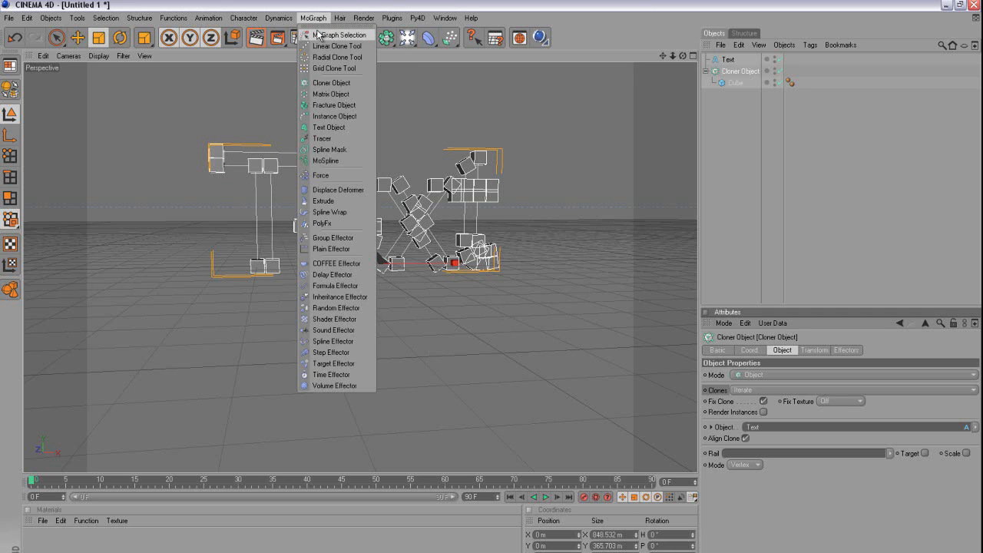
left_click(832, 179)
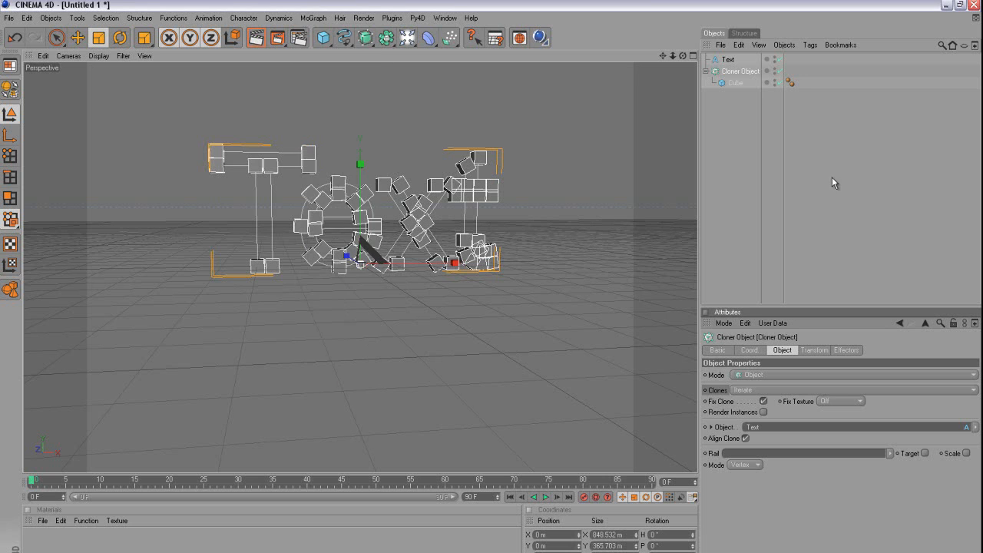
left_click(303, 21)
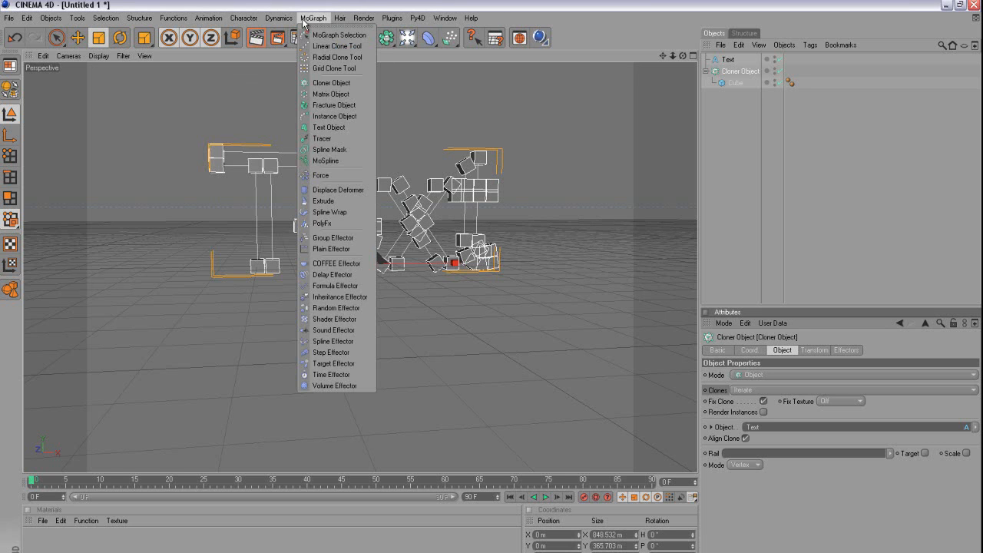
left_click(822, 145)
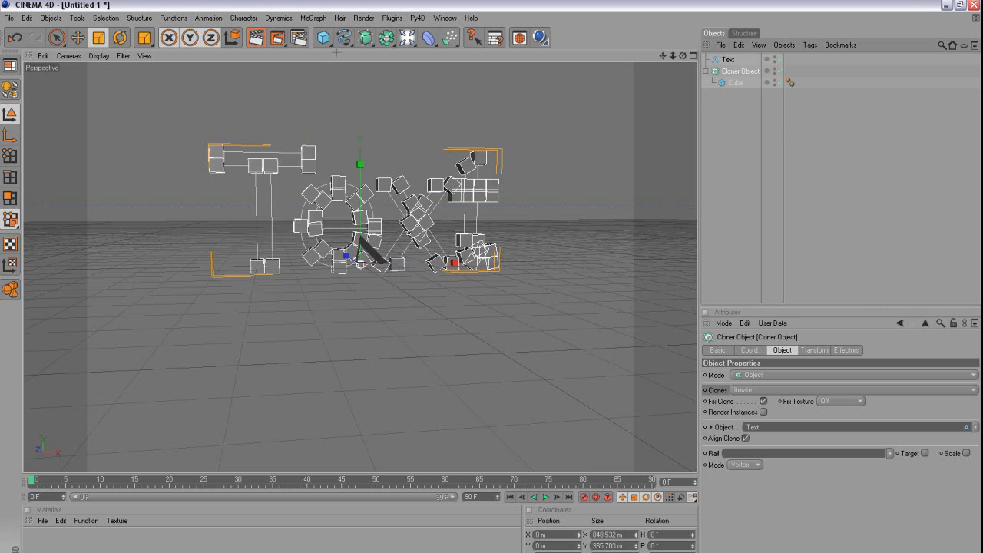
left_click_drag(783, 141, 855, 224)
Shift all clones by -16 m along X in the Cloner's transform settings and rotate them slightly
left_click(722, 71)
left_click(813, 350)
mouse_move(760, 393)
left_mouse_down()
mouse_move(756, 309)
mouse_move(761, 393)
left_mouse_up()
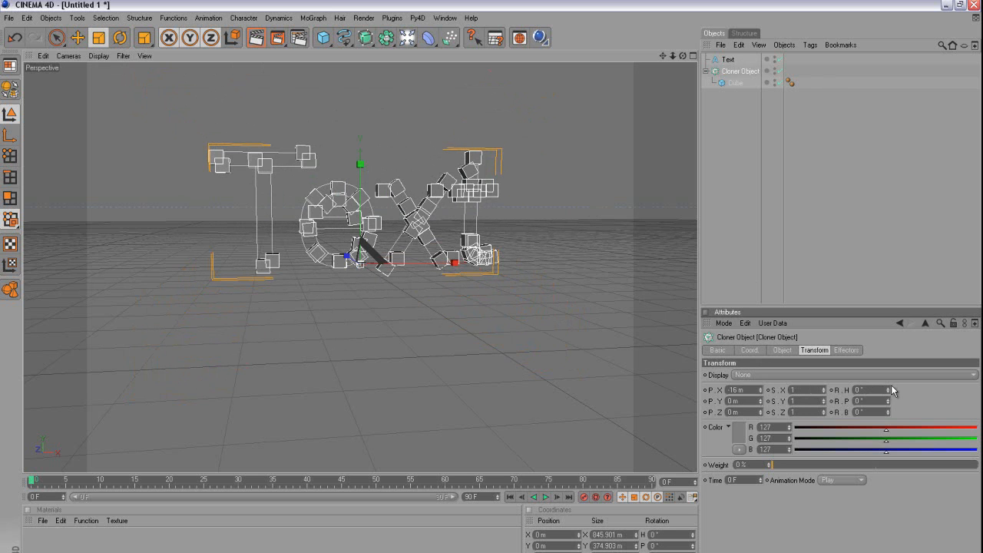
Show the Cloner's effector list and look through the available MoGraph effectors
left_click(846, 350)
left_click(815, 350)
right_click(842, 354)
left_click(841, 336)
left_click(843, 351)
left_click(324, 18)
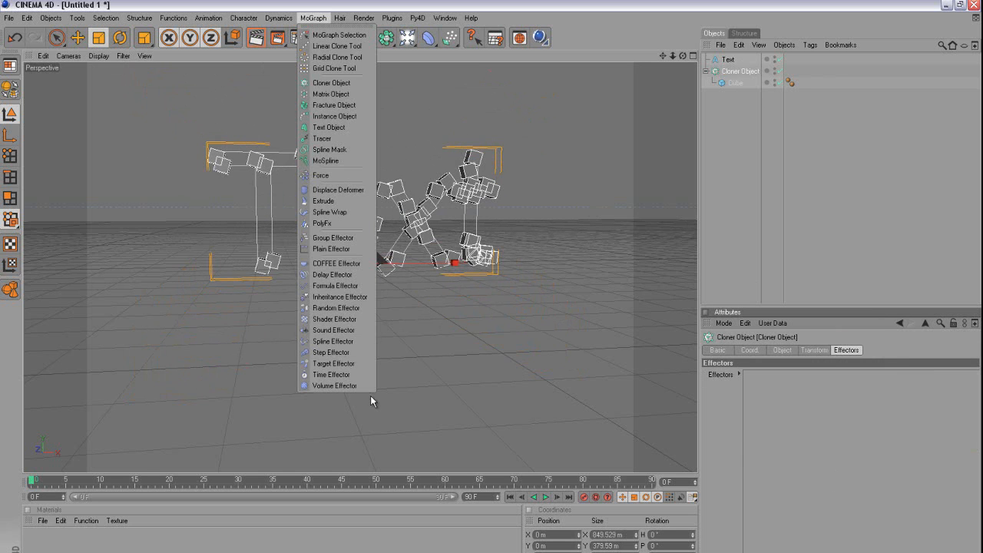
left_click(814, 209)
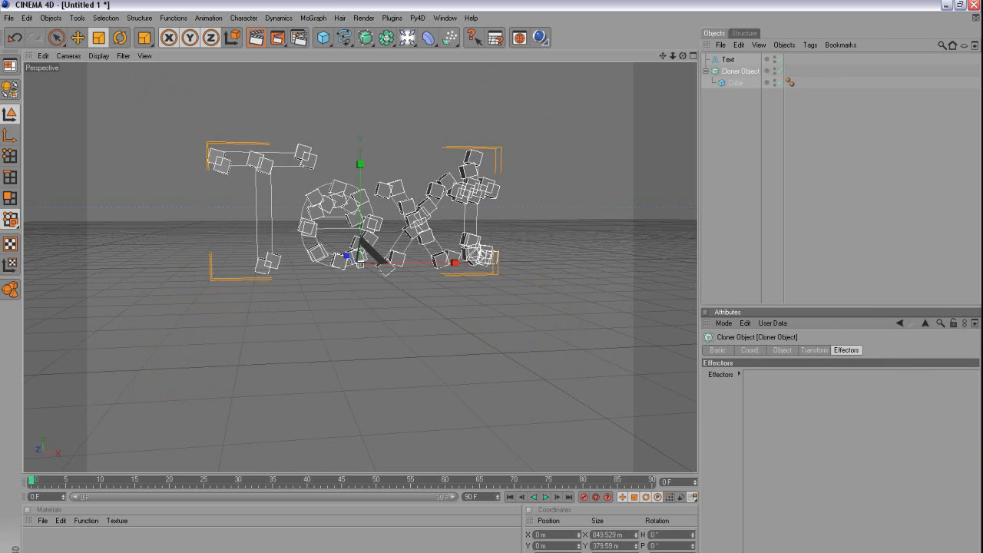